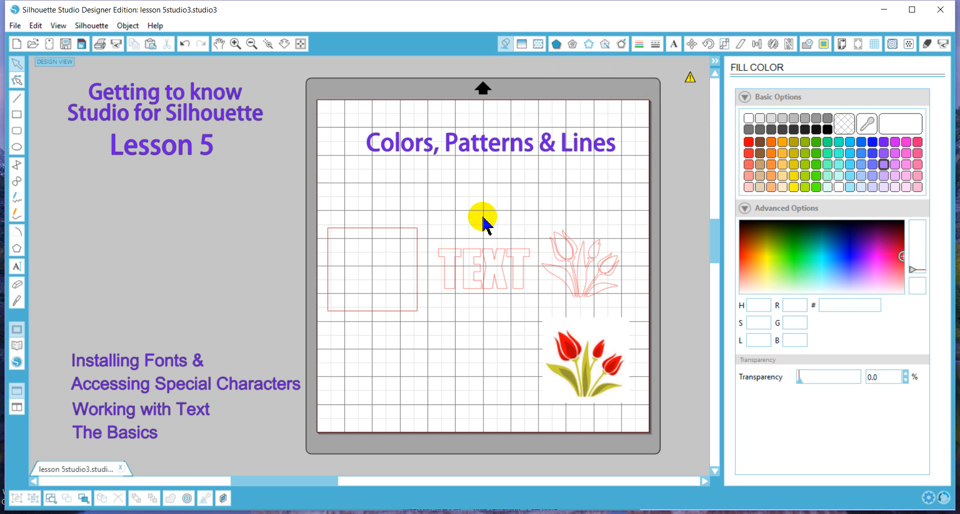
Fill the square, the TEXT lettering and the line-art tulips with the light purple AD77FF
left_click(406, 230)
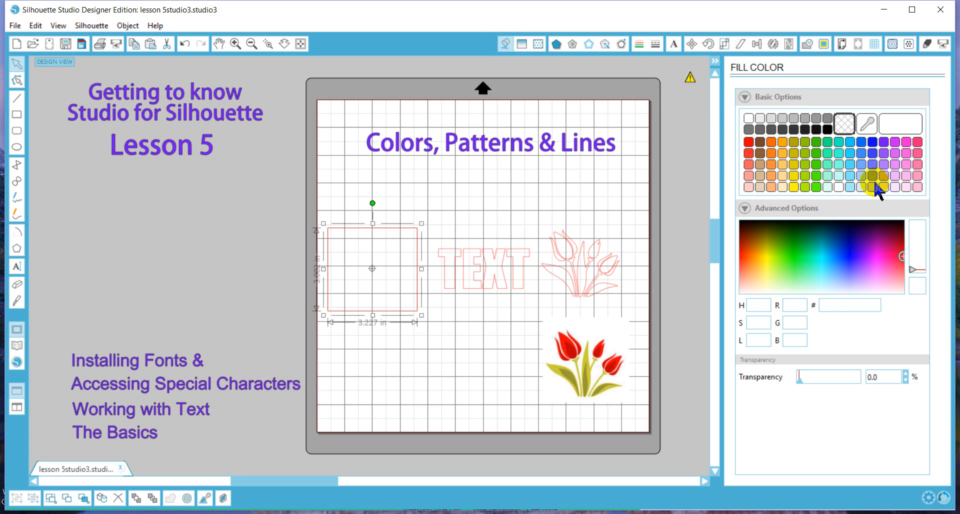
left_click(883, 165)
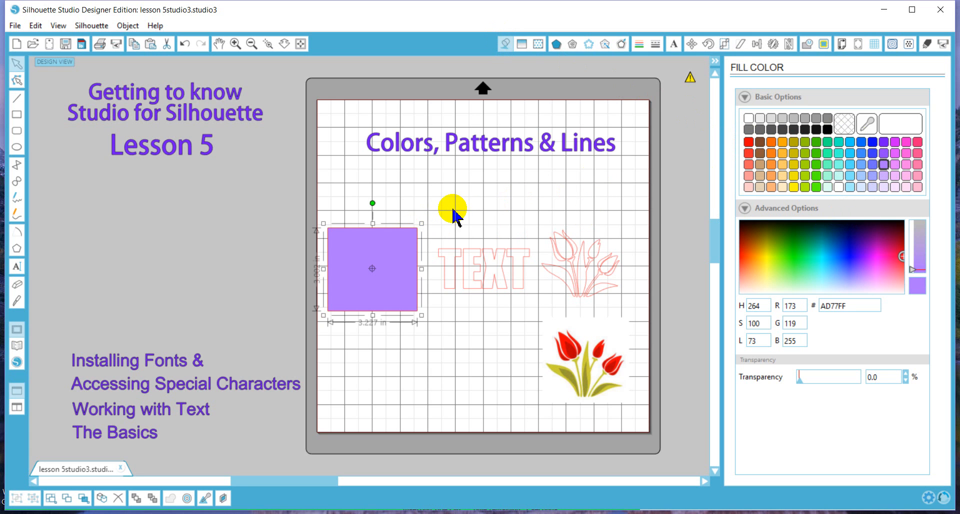
left_click_drag(452, 210, 598, 280)
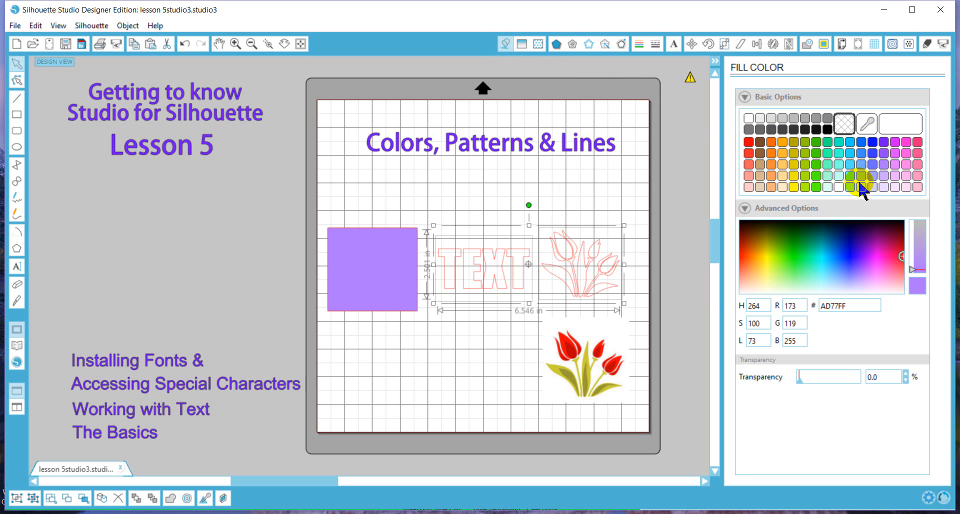
left_click(883, 165)
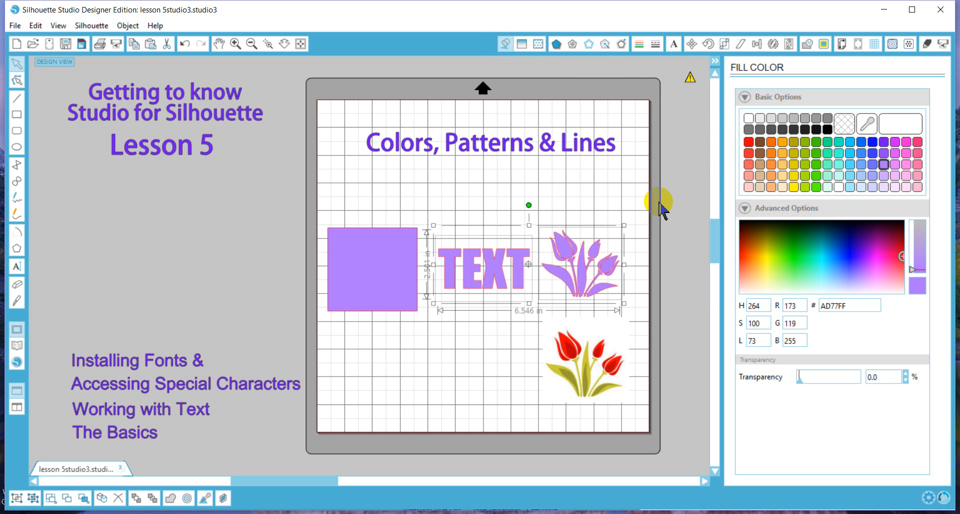
left_click(554, 196)
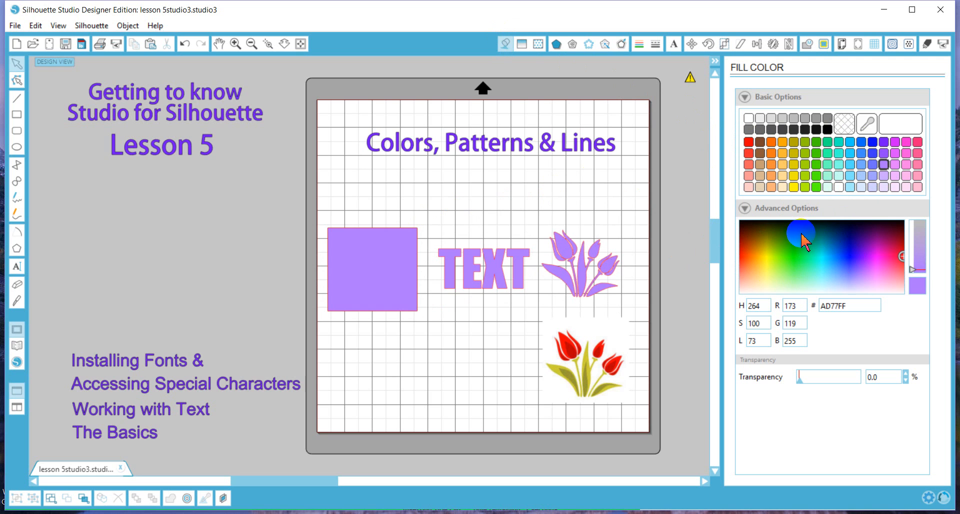
Set the square's fill transparency to 17.1%
left_click(346, 287)
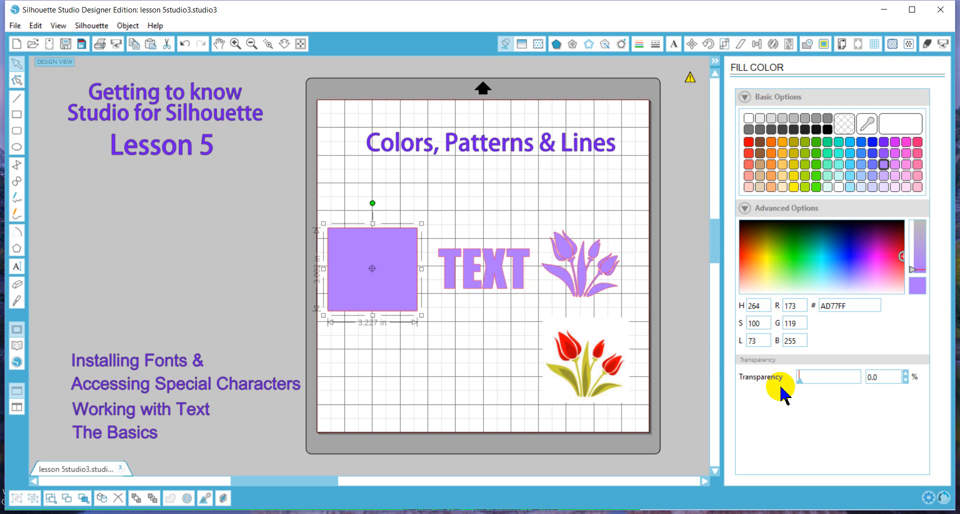
mouse_move(801, 381)
left_mouse_down()
mouse_move(841, 385)
mouse_move(809, 384)
left_mouse_up()
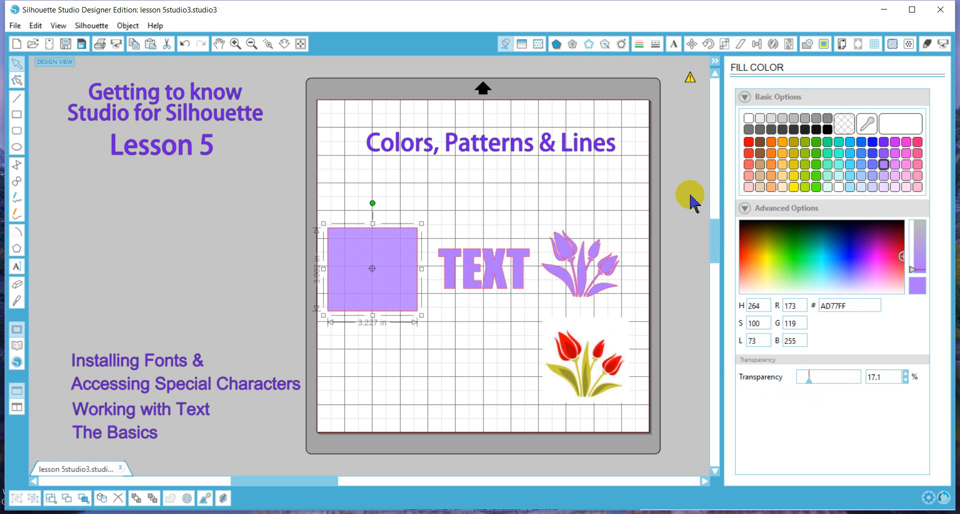
Try the black-to-white gradient fill on the square, then the gray-to-white one
left_click(522, 44)
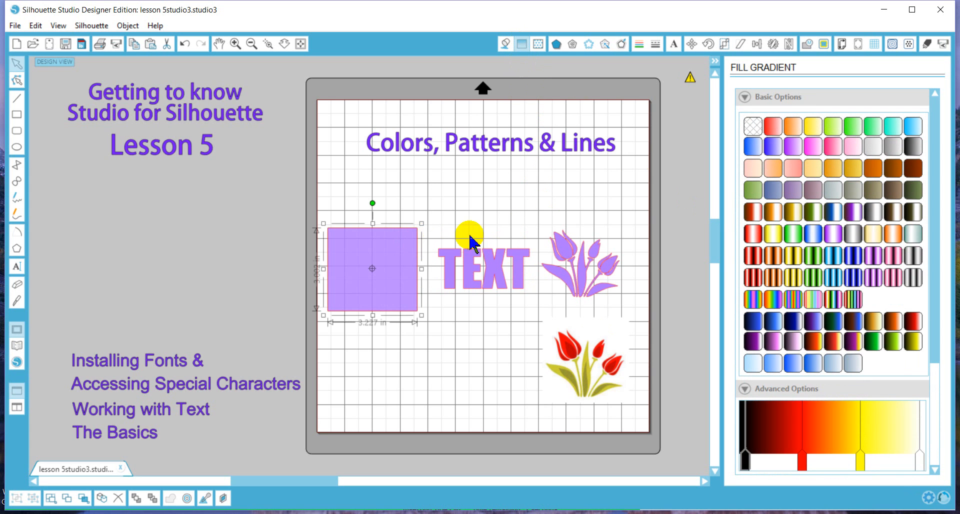
left_click(489, 220)
left_click(379, 247)
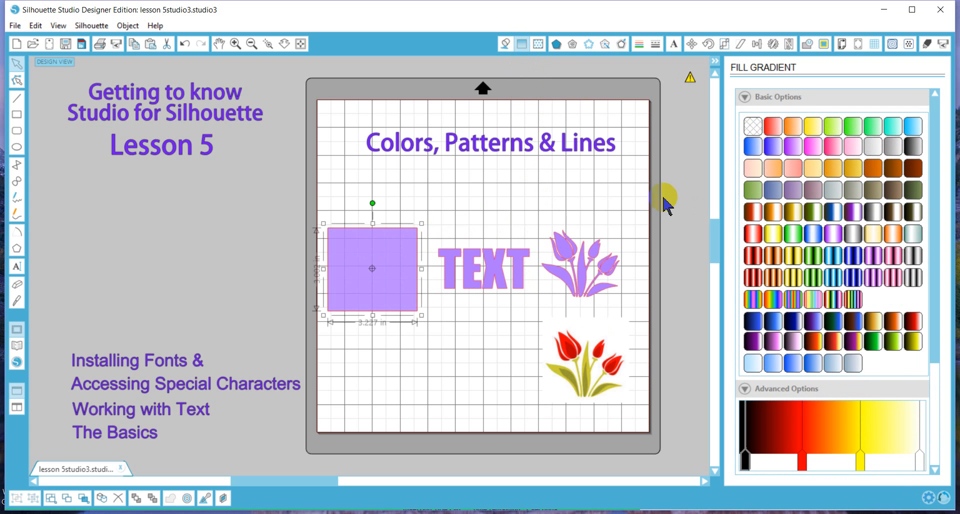
left_click(897, 152)
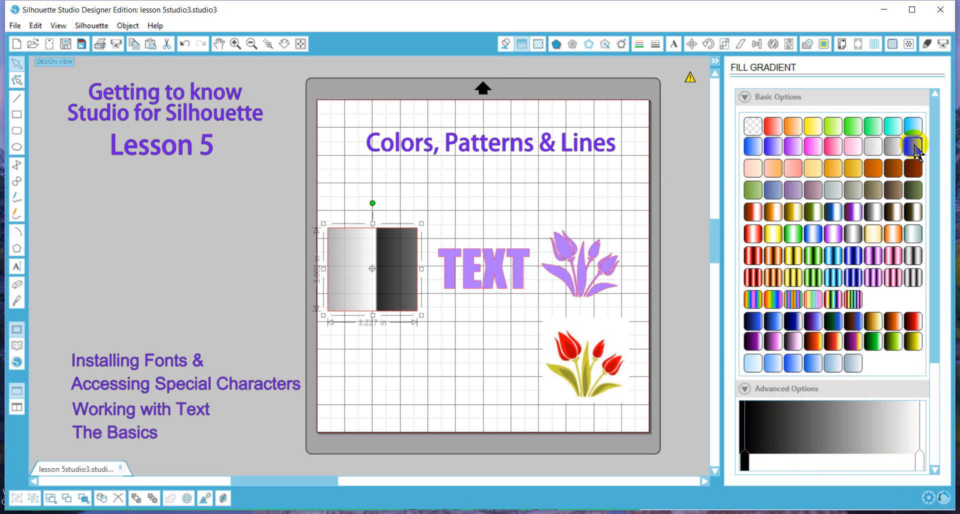
left_click(892, 147)
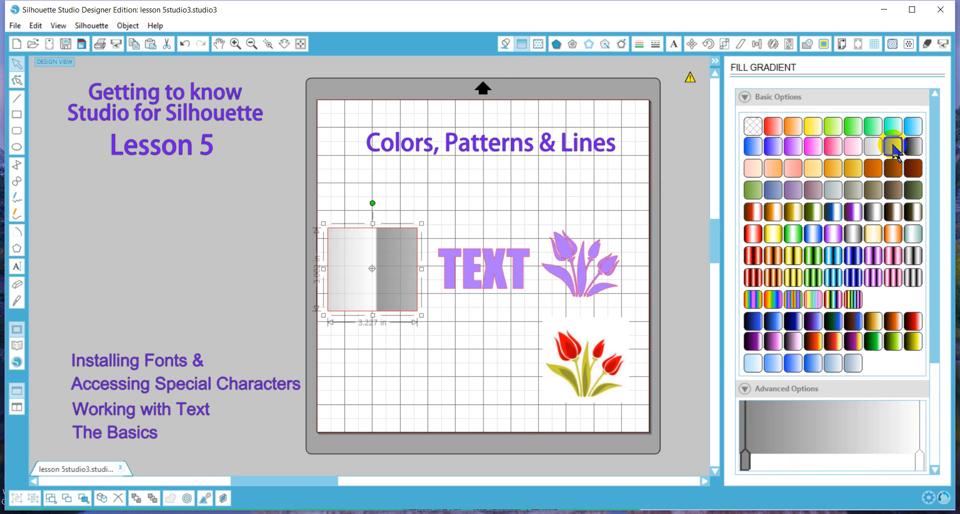
Apply the black-to-white gradient fill to the square, the TEXT lettering and the line-art tulips together
left_click(398, 185)
left_click_drag(397, 193, 590, 280)
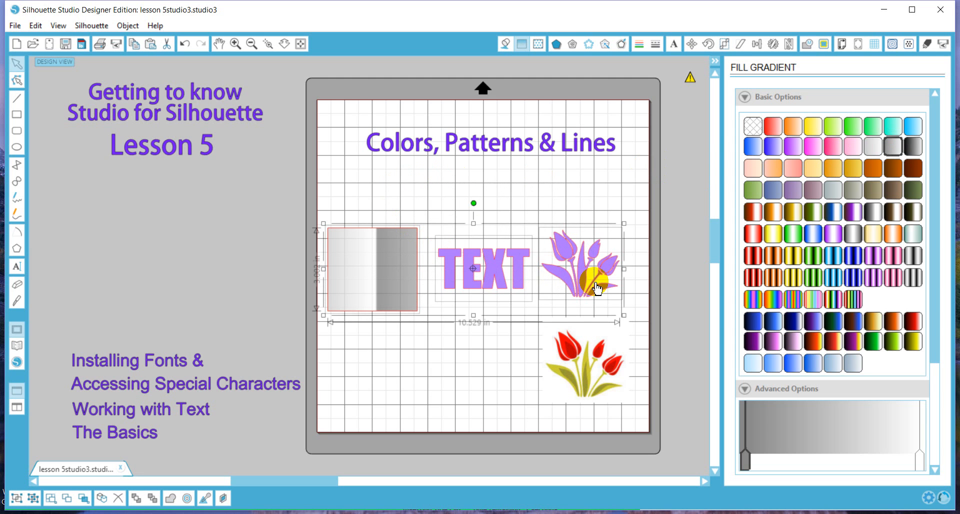
left_click(914, 150)
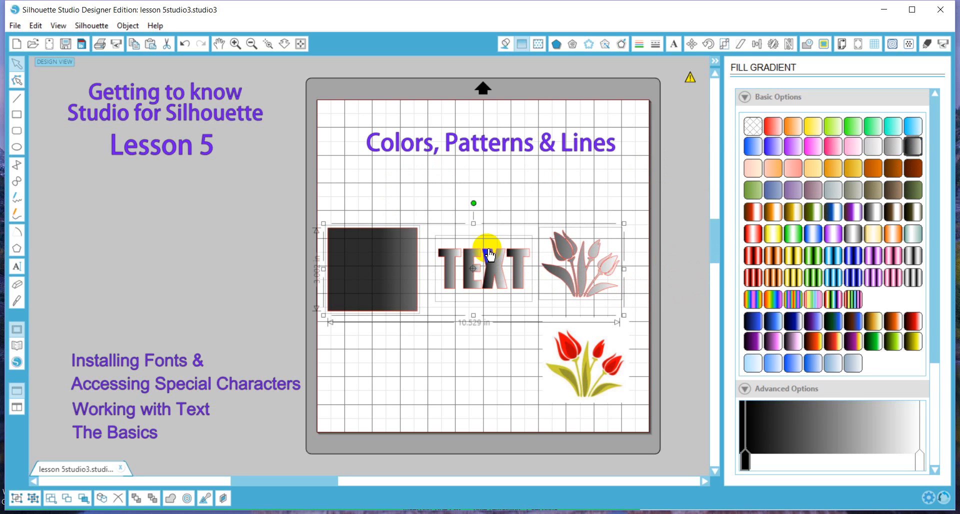
Set the gradient angle of the square alone to 106 degrees
left_click(352, 269)
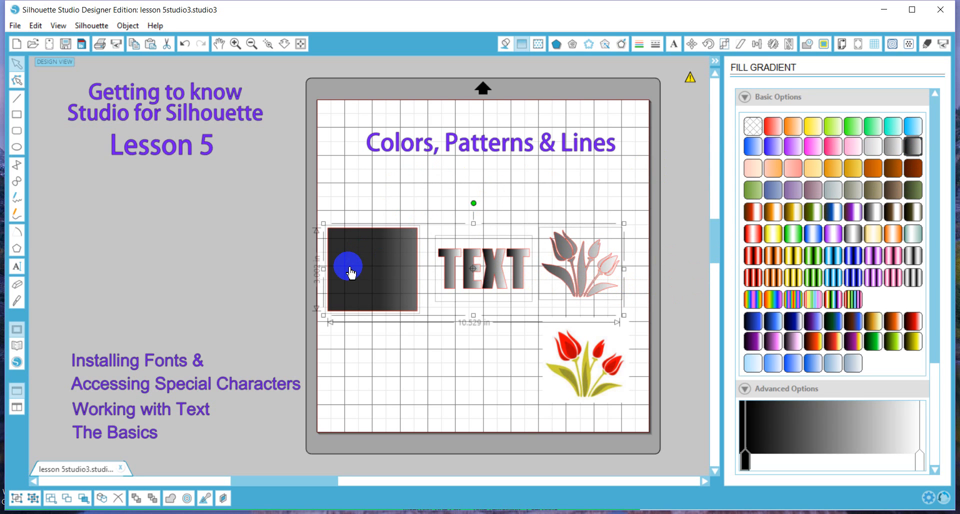
left_click(354, 367)
left_click(375, 284)
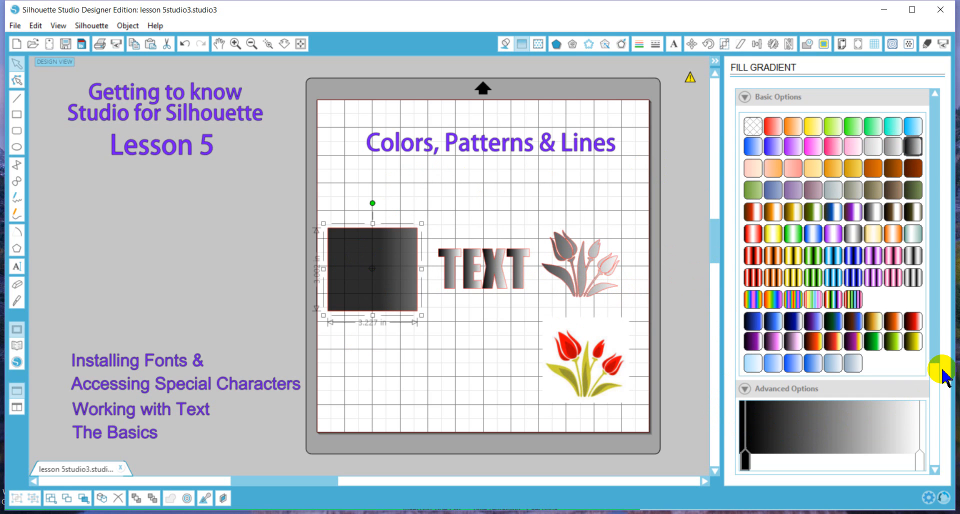
left_click_drag(935, 350, 943, 458)
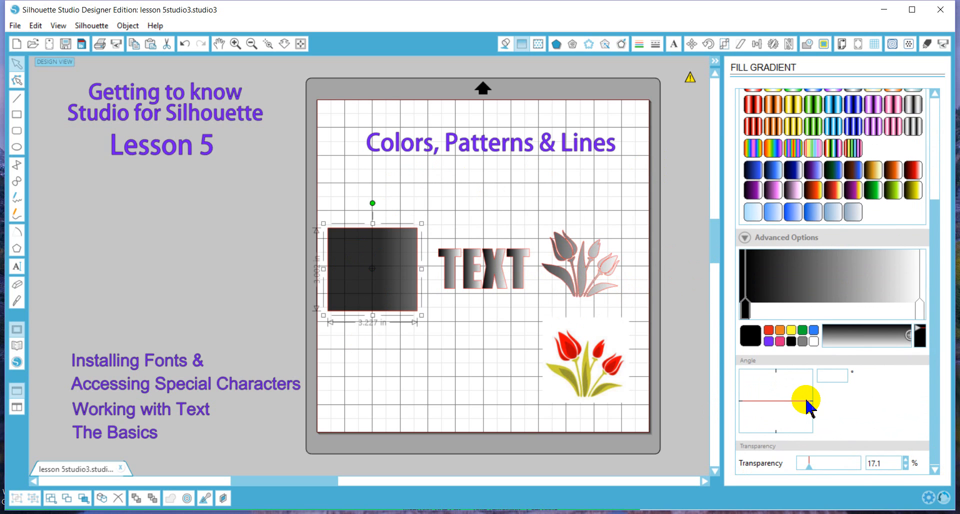
left_click_drag(805, 401, 767, 434)
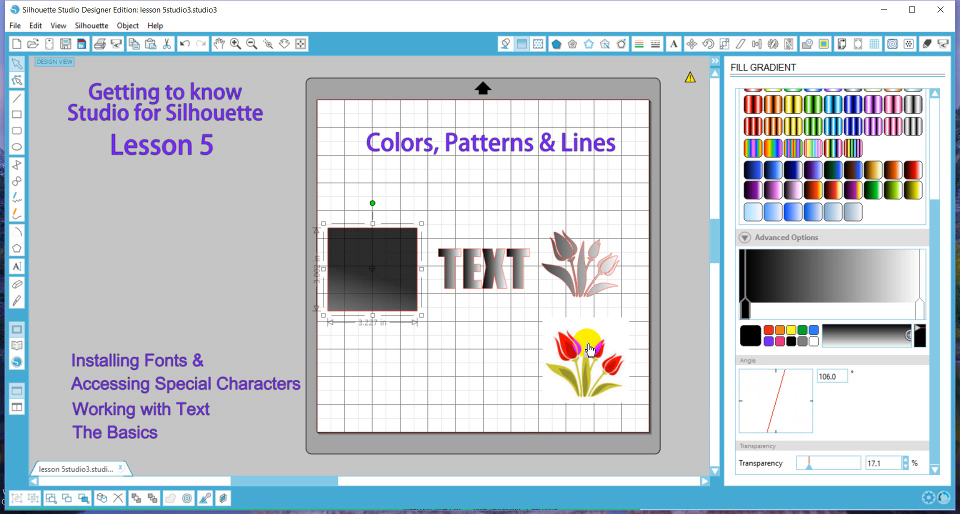
Set the gradient angle of the TEXT lettering to -32 degrees, keeping its transparency at 0%
left_click(515, 284)
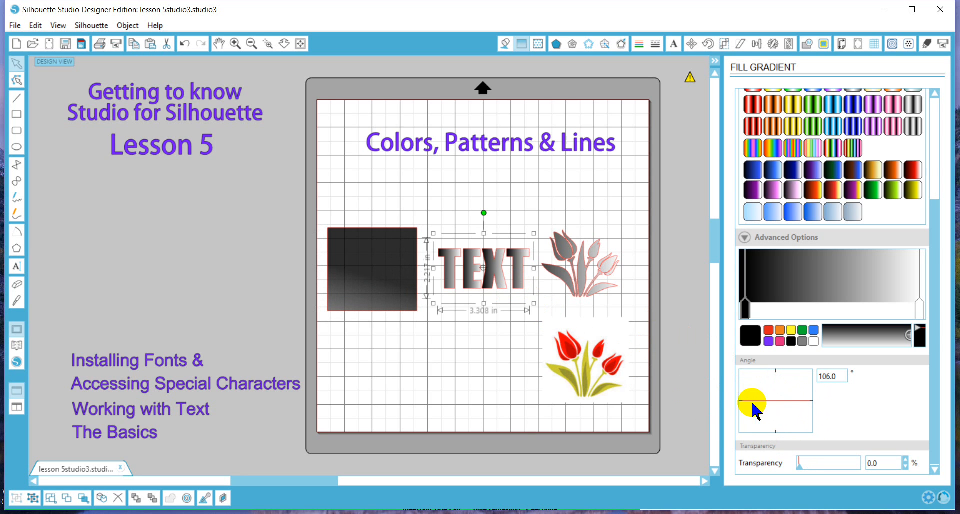
mouse_move(802, 401)
left_mouse_down()
mouse_move(798, 419)
mouse_move(794, 390)
left_mouse_up()
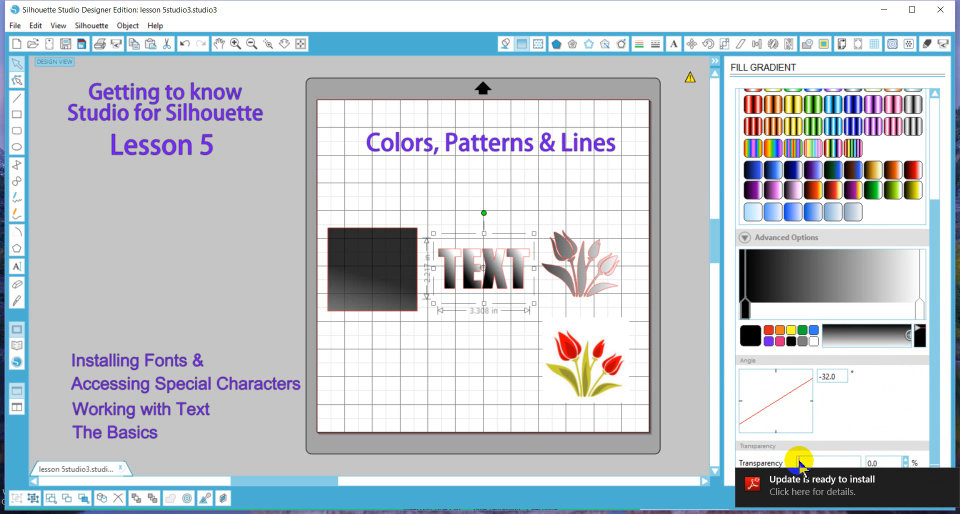
mouse_move(799, 462)
left_mouse_down()
mouse_move(838, 470)
mouse_move(800, 467)
left_mouse_up()
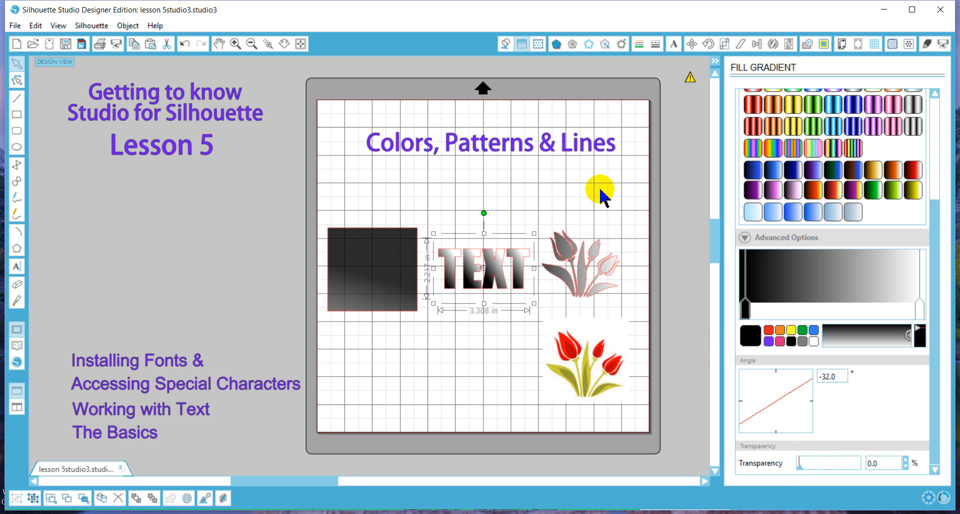
Try the blue polka-dot pattern fill on the square and replace it with the pink-and-yellow striped pattern
left_click(539, 46)
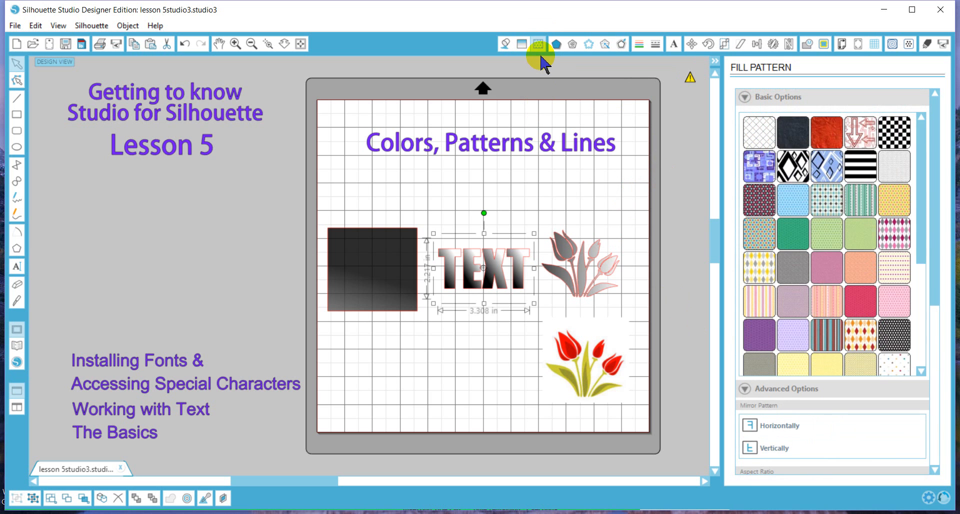
left_click(398, 239)
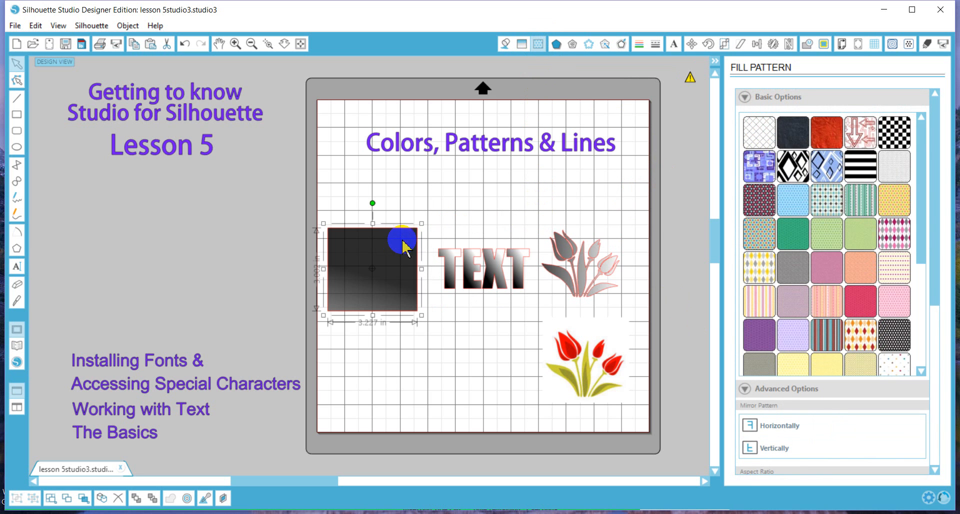
left_click(789, 205)
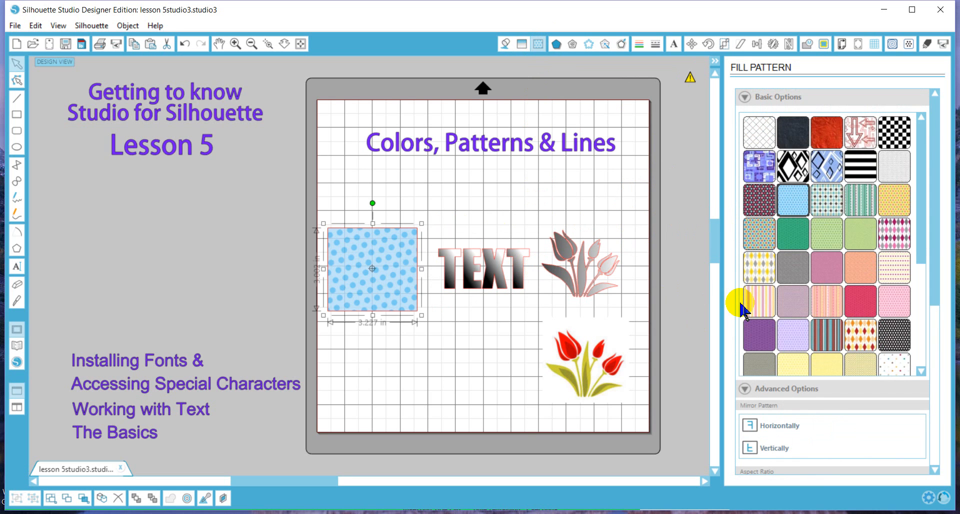
left_click(759, 304)
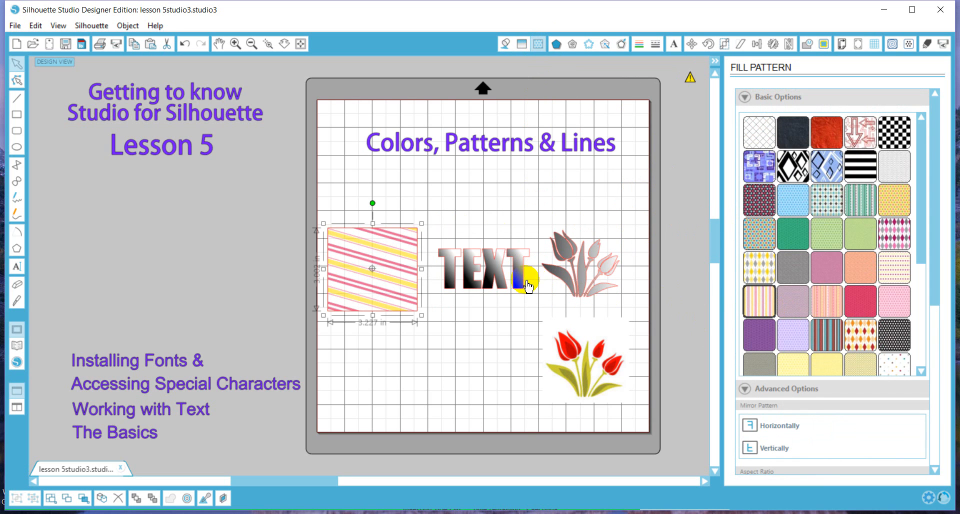
Fill the TEXT lettering with the green striped pattern and the line-art tulips with the dark red and blue striped pattern
left_click(482, 287)
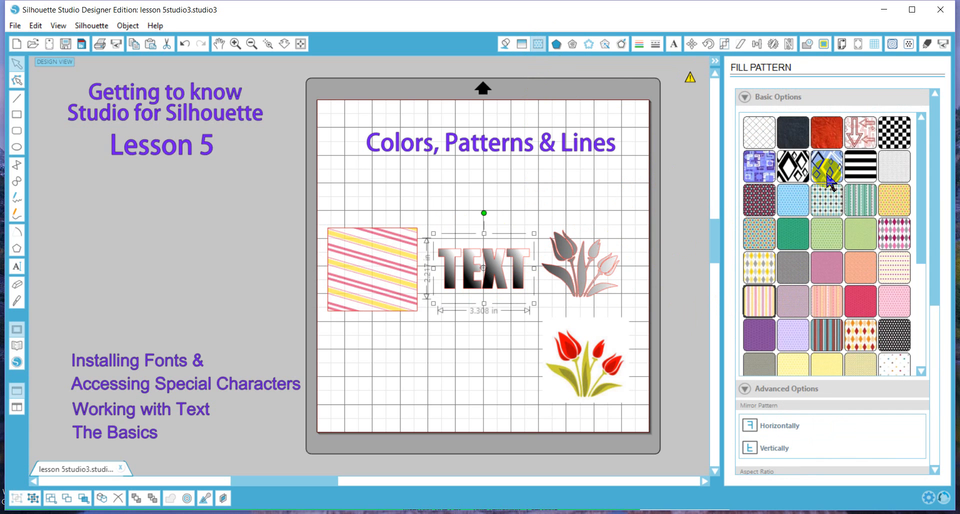
left_click(870, 210)
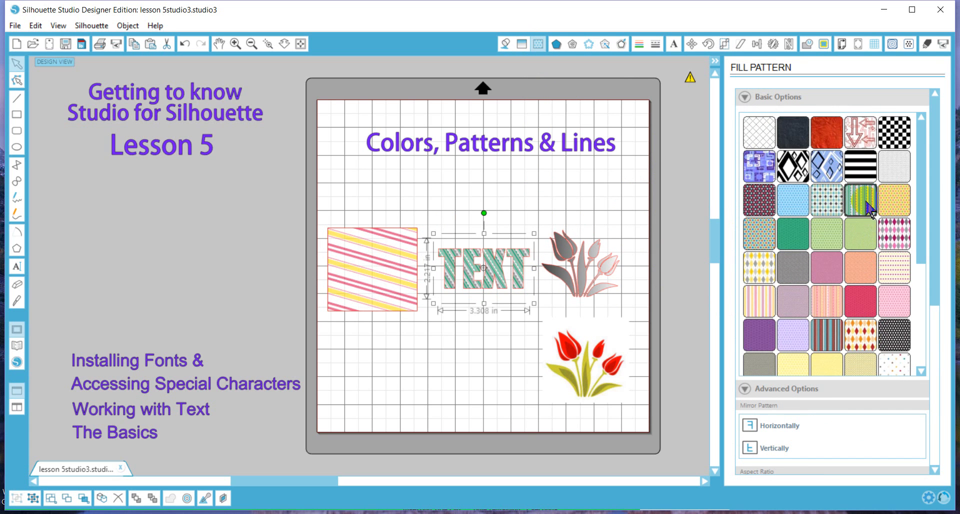
left_click(602, 255)
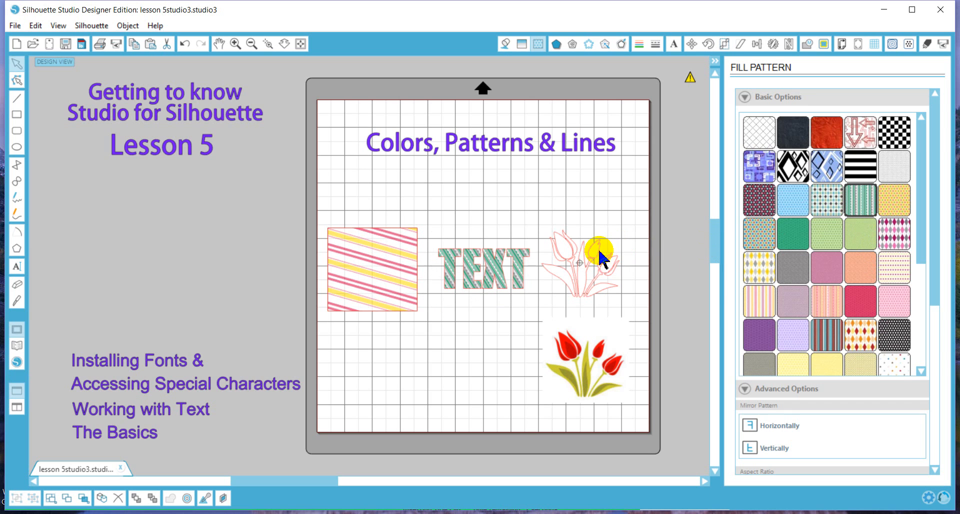
left_click(823, 343)
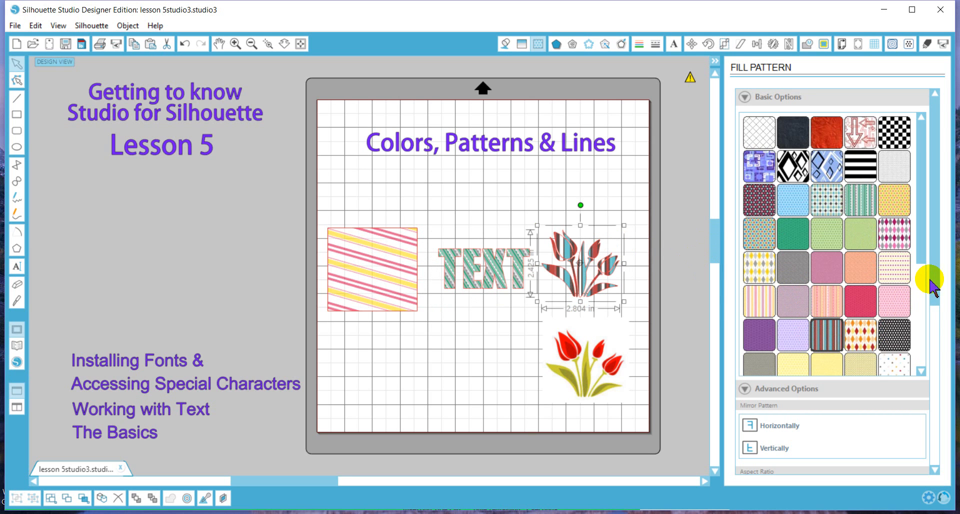
Mirror the striped pattern in the line-art tulips horizontally
right_click(921, 371)
left_click_drag(934, 293, 944, 392)
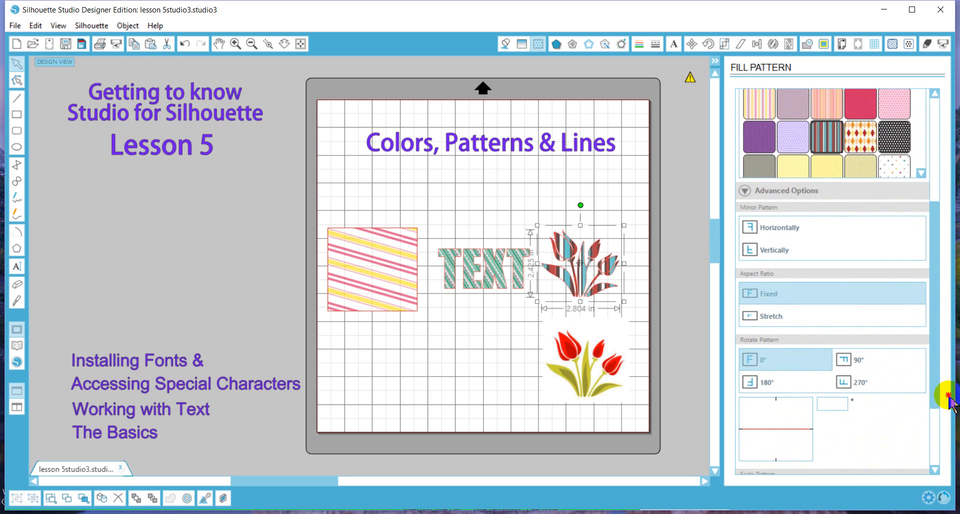
left_click(782, 228)
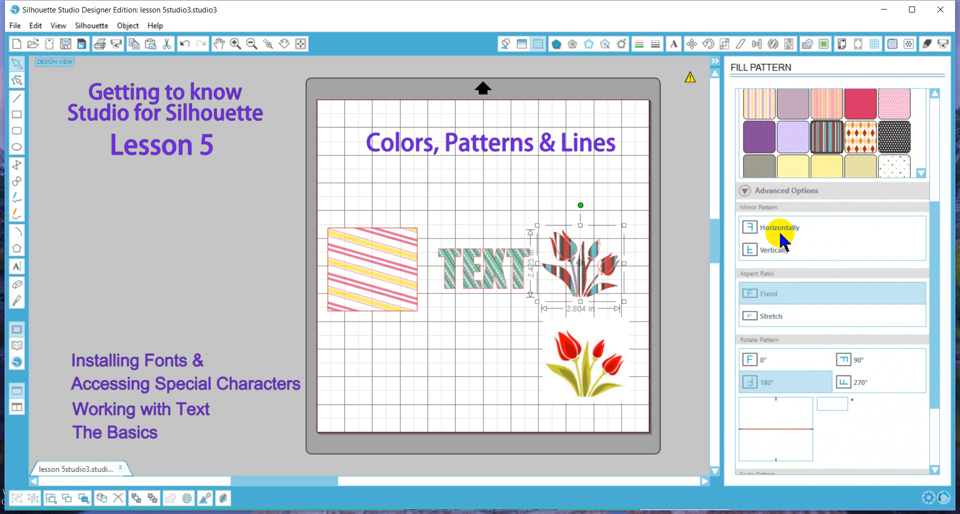
Mirror the square's pink-and-yellow striped pattern horizontally and vertically
left_click(374, 258)
left_click(766, 229)
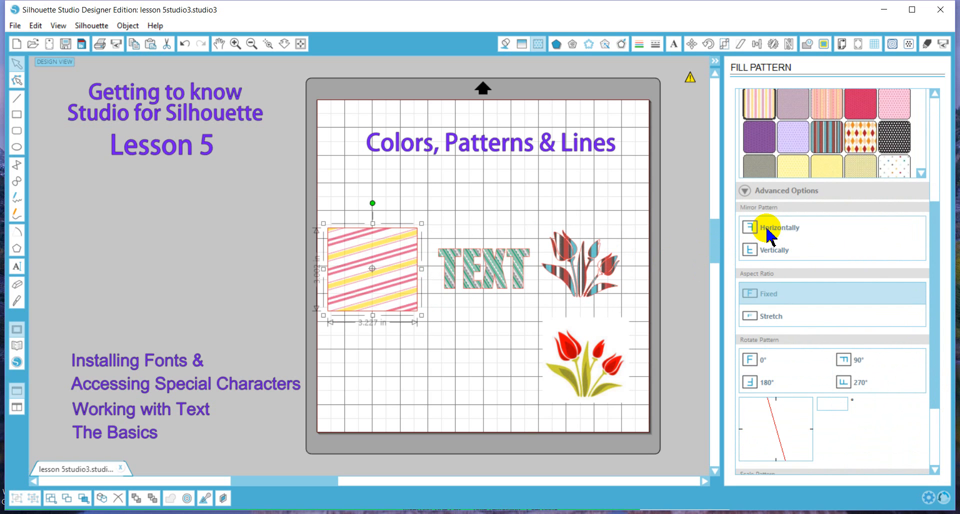
left_click(770, 253)
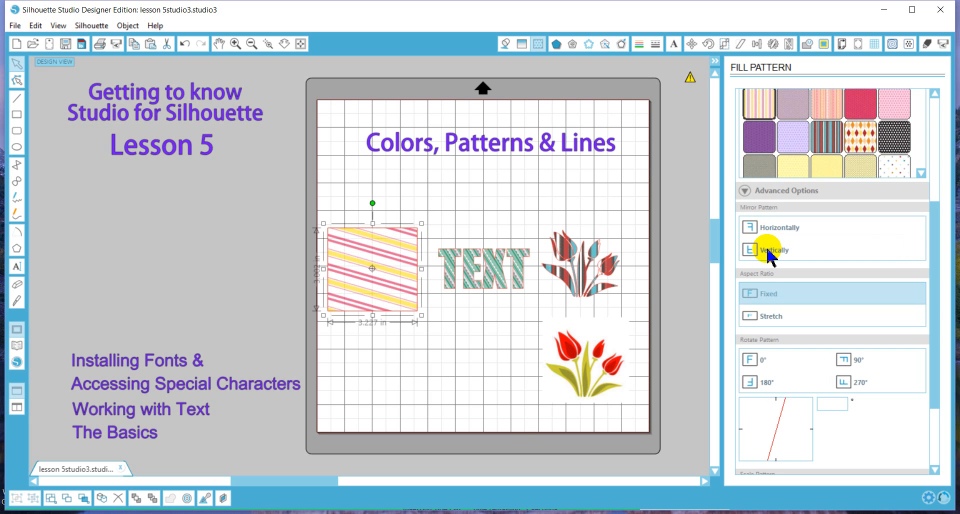
Try the Stretch aspect ratio on the square's pattern and return it to Fixed
left_click(761, 315)
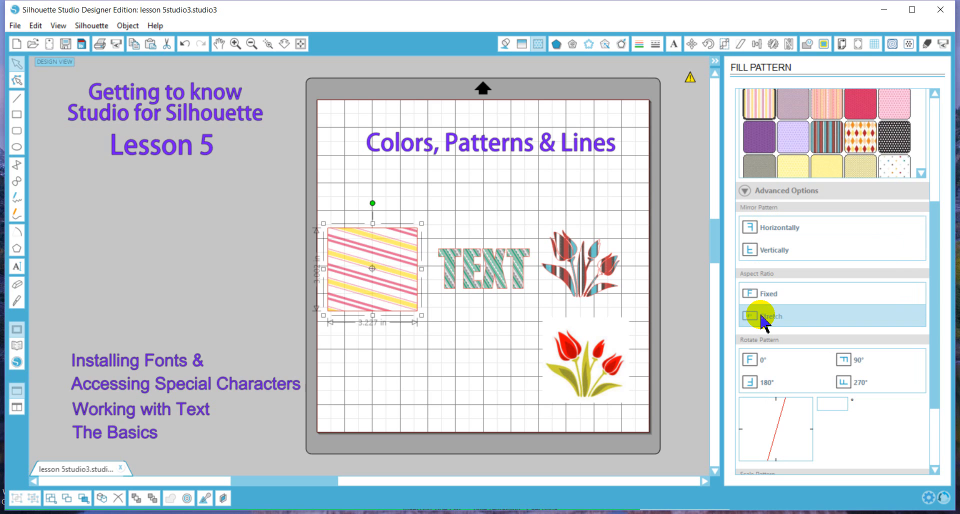
left_click(761, 293)
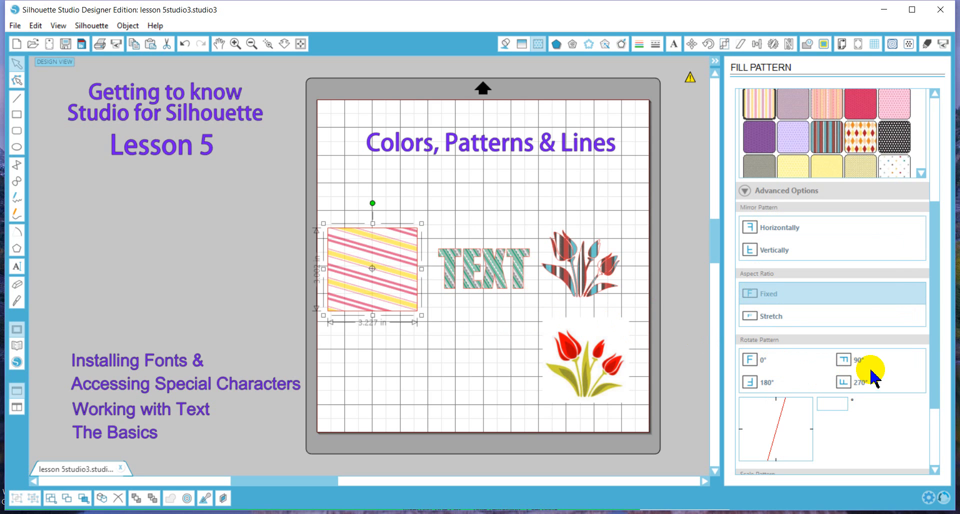
Rotate the square's striped pattern to -45 degrees and scale it to 181.3%
right_click(934, 439)
left_click_drag(931, 296, 931, 393)
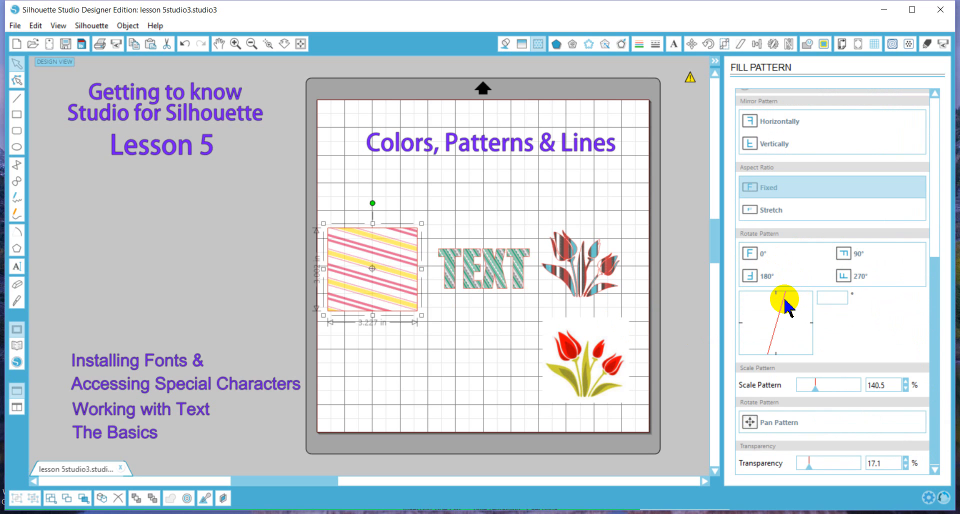
left_click_drag(784, 300, 790, 309)
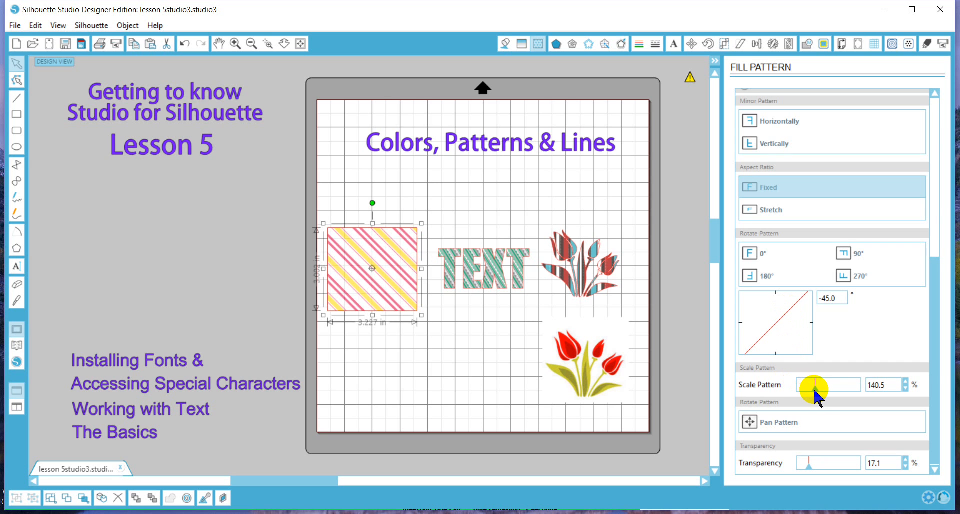
mouse_move(814, 391)
left_mouse_down()
mouse_move(850, 393)
mouse_move(821, 391)
left_mouse_up()
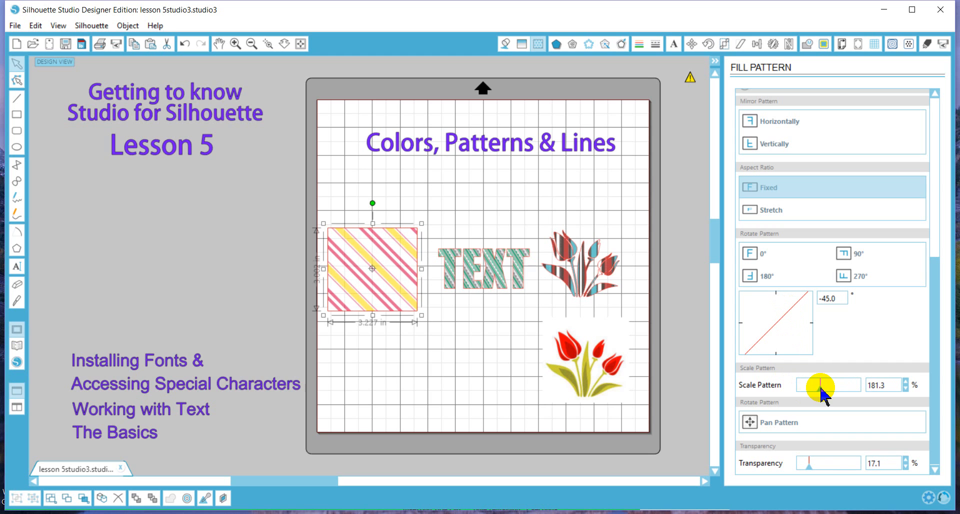
Pan the striped pattern up and left within the square and set its transparency to 0%
left_click(786, 423)
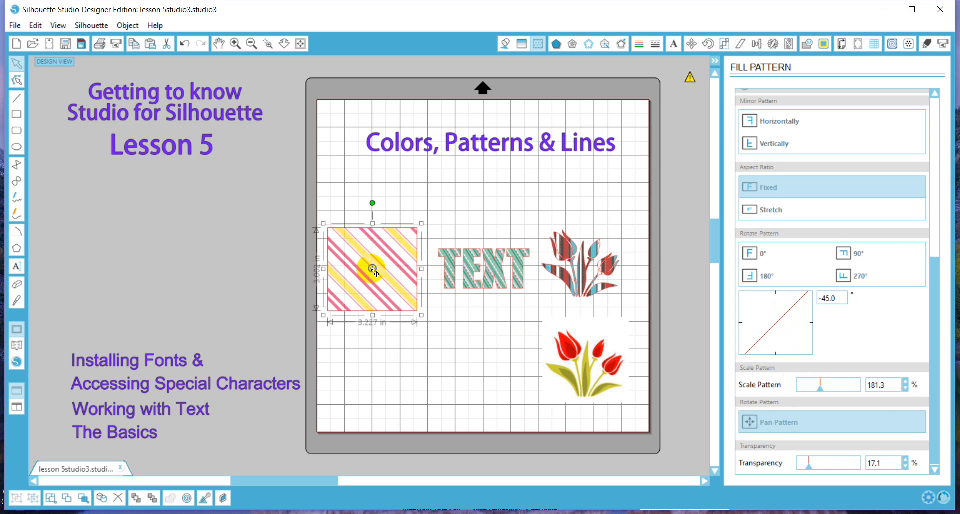
left_click_drag(372, 270, 358, 256)
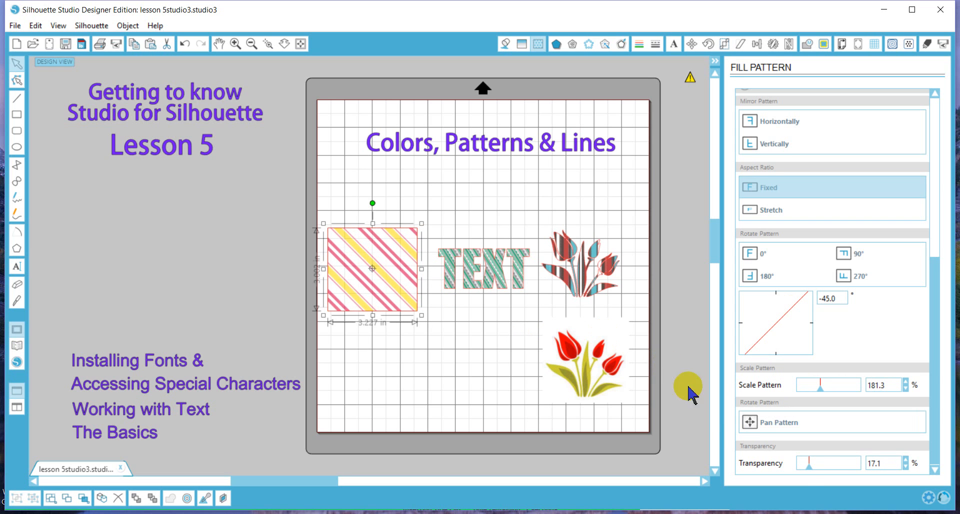
left_click_drag(808, 468, 748, 466)
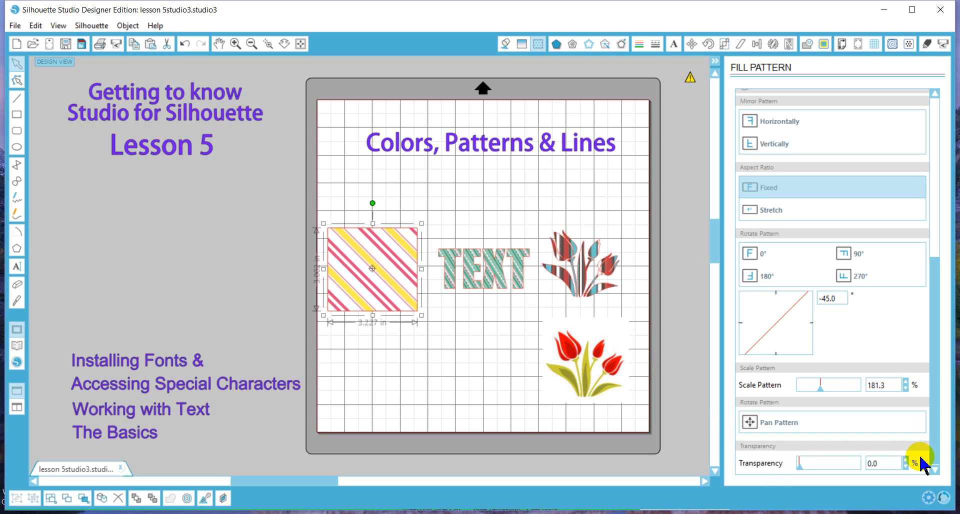
right_click(935, 467)
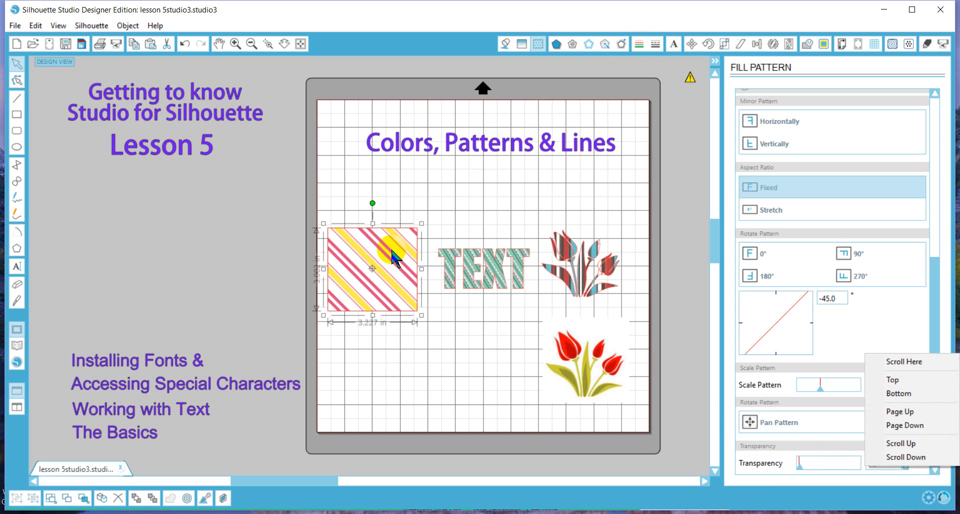
Set the square's outline thickness to 15.8 pt
left_click(638, 46)
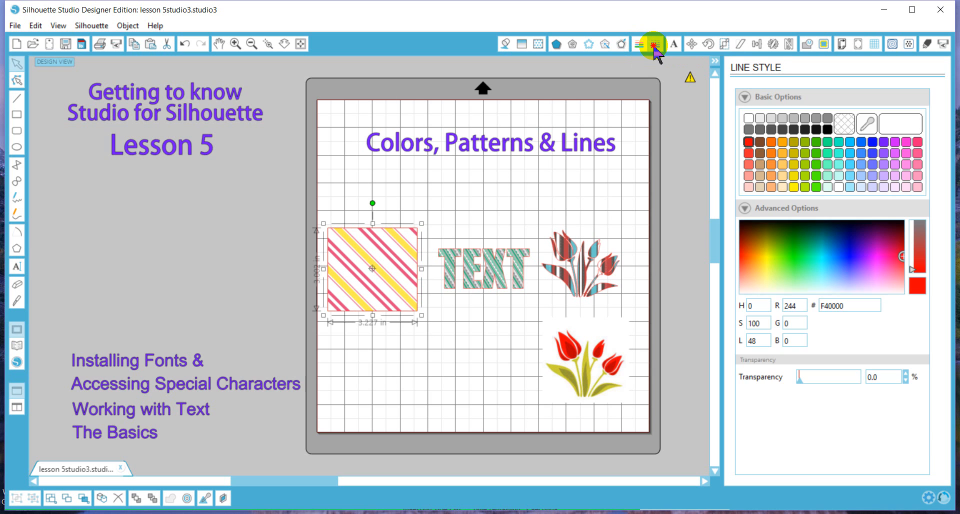
left_click(653, 46)
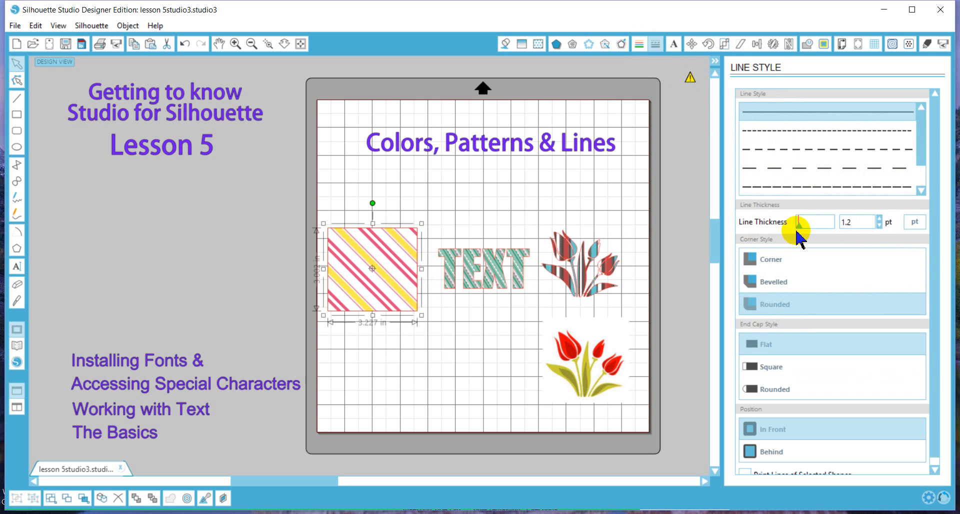
left_click_drag(797, 227, 801, 228)
left_click_drag(798, 228, 801, 230)
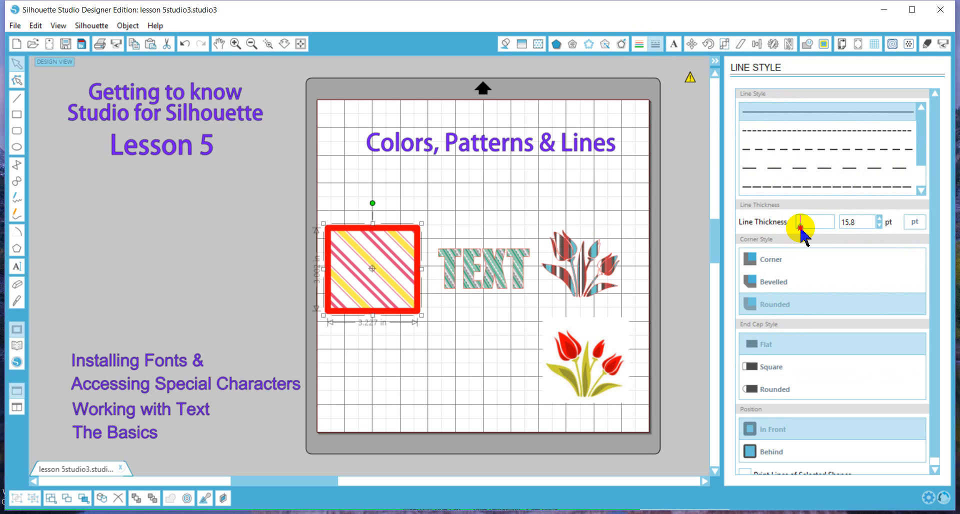
Try several dashed line styles on the square's outline and return it to a solid line
left_click(788, 133)
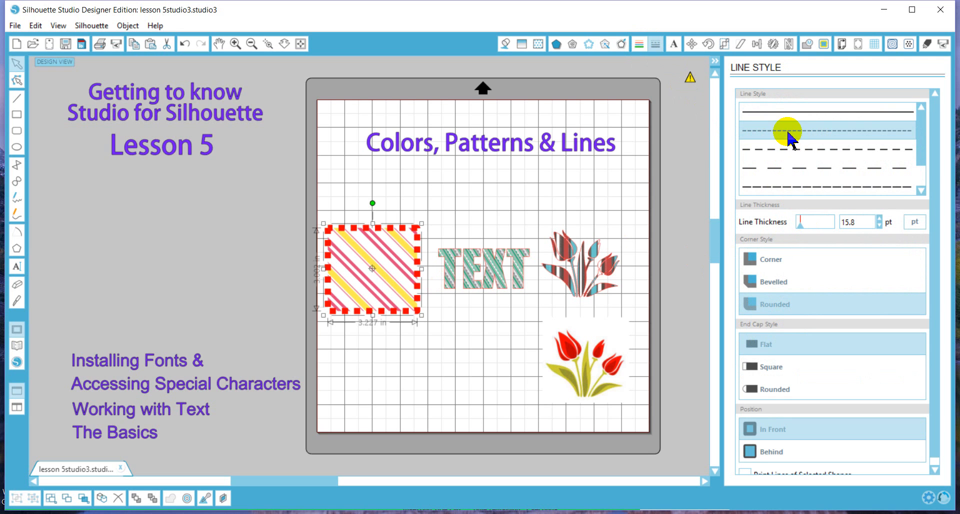
left_click(787, 167)
left_click(788, 187)
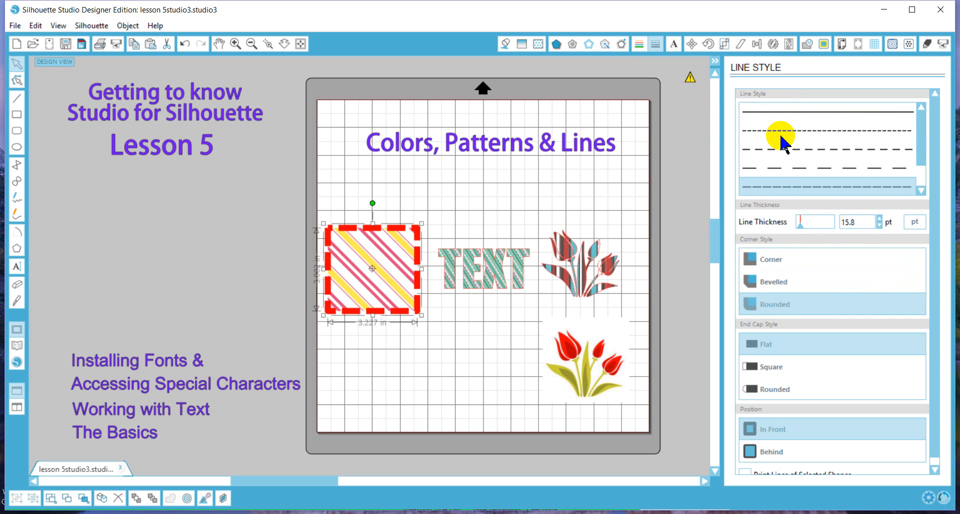
left_click(781, 114)
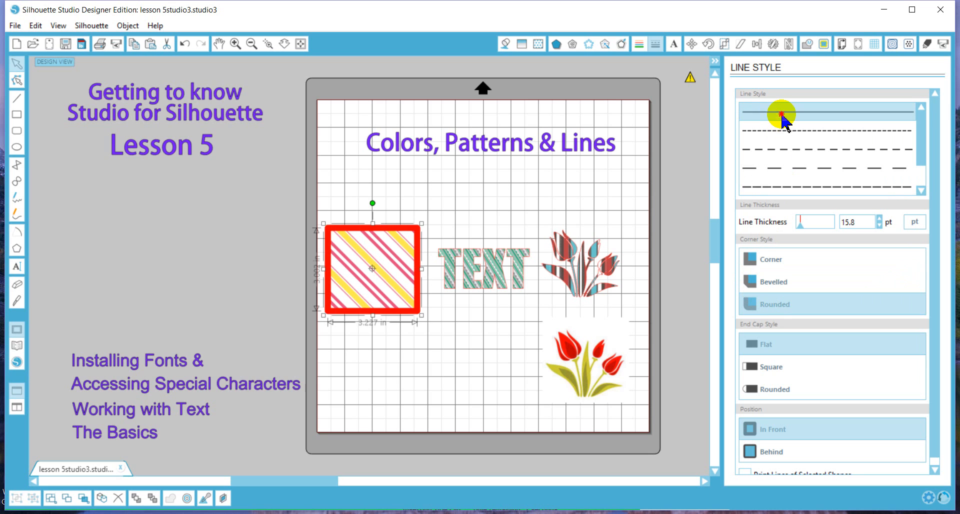
Try the Corner and Bevelled corner styles on the square's thick outline and return it to Rounded
left_click(760, 261)
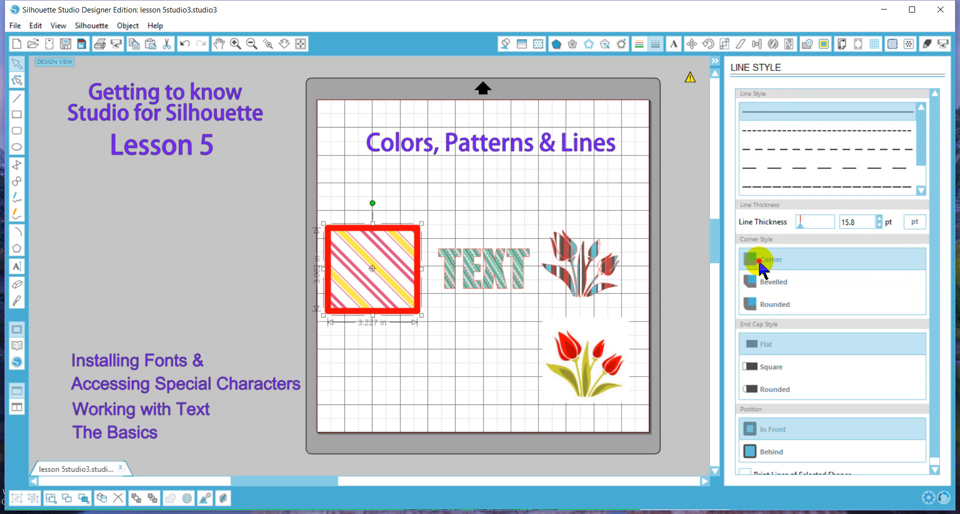
left_click(269, 46)
left_click_drag(303, 196, 439, 362)
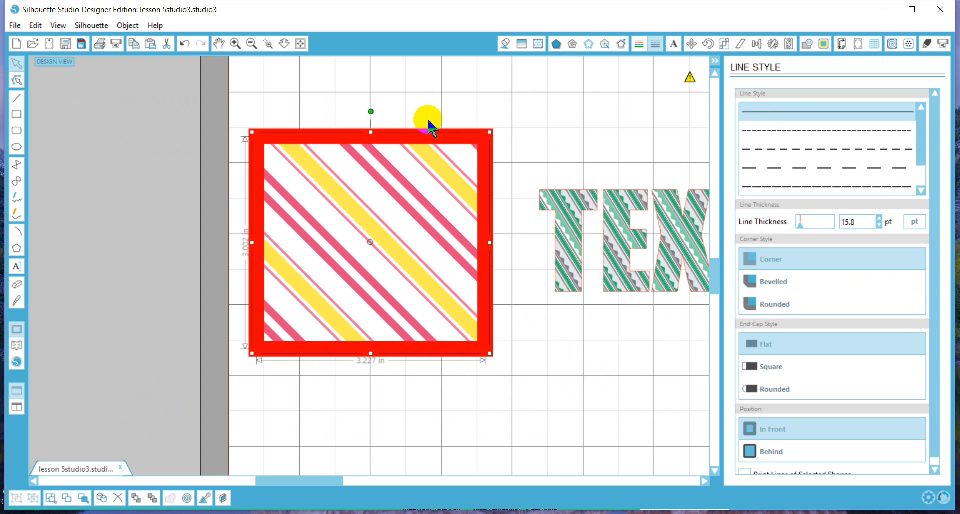
left_click(769, 282)
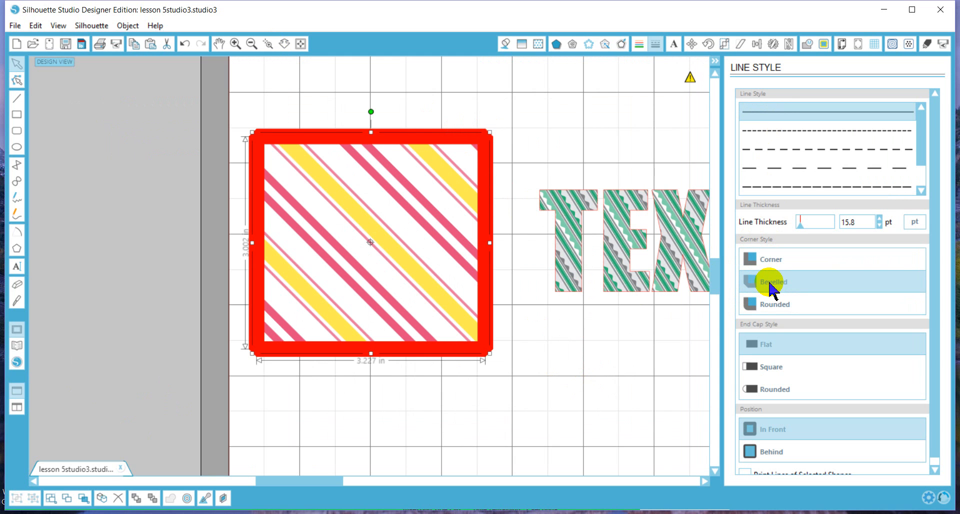
left_click(768, 305)
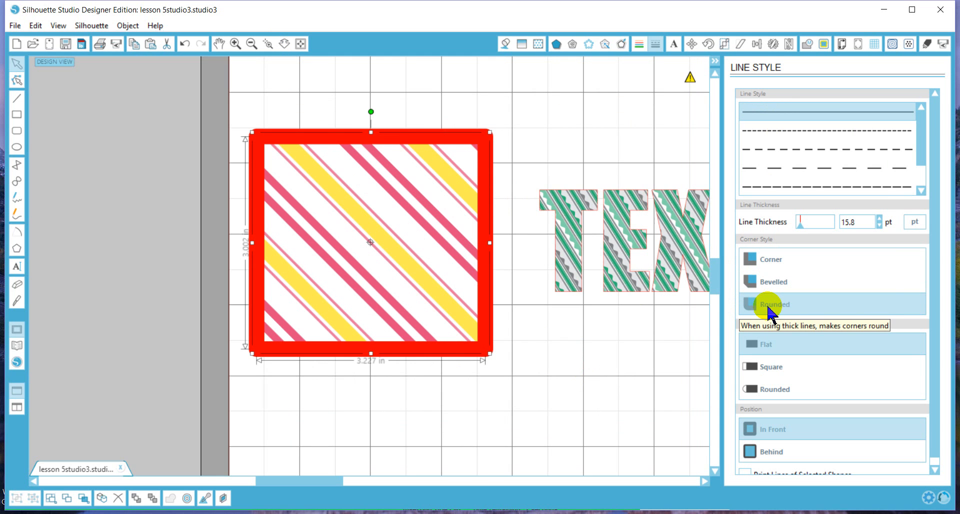
Try the Square and Rounded end caps on the square's solid outline and return to Flat
left_click(755, 366)
left_click(755, 388)
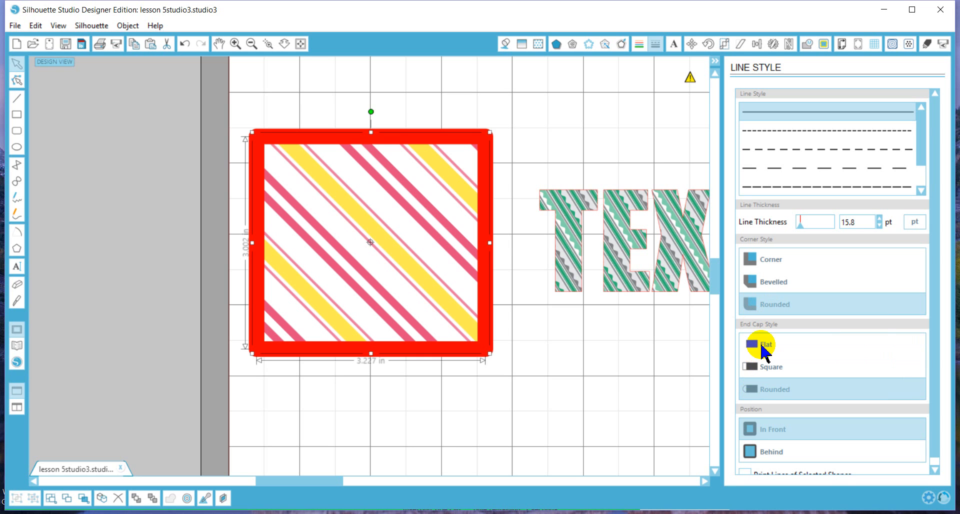
left_click(761, 345)
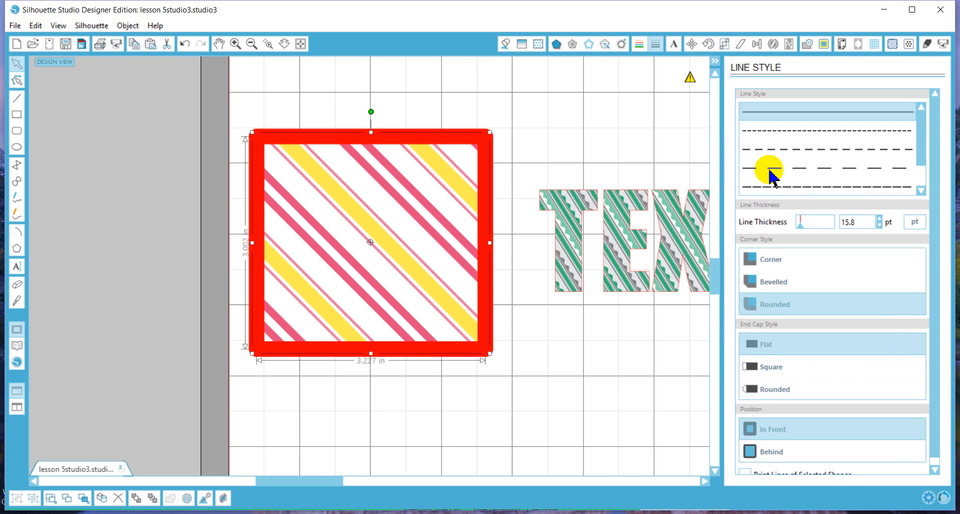
Apply the last dash-dot line style to the square's outline, try Square end caps and set them to Rounded
right_click(920, 189)
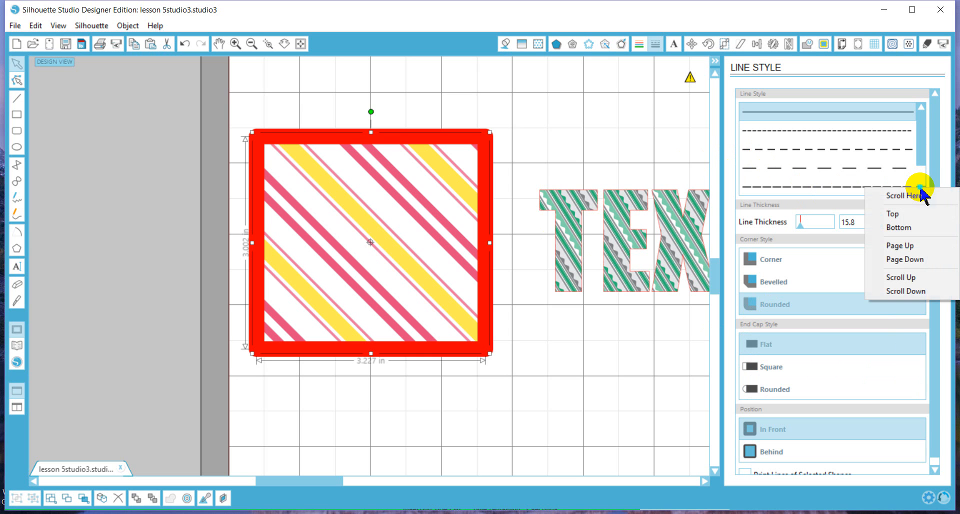
left_click(904, 195)
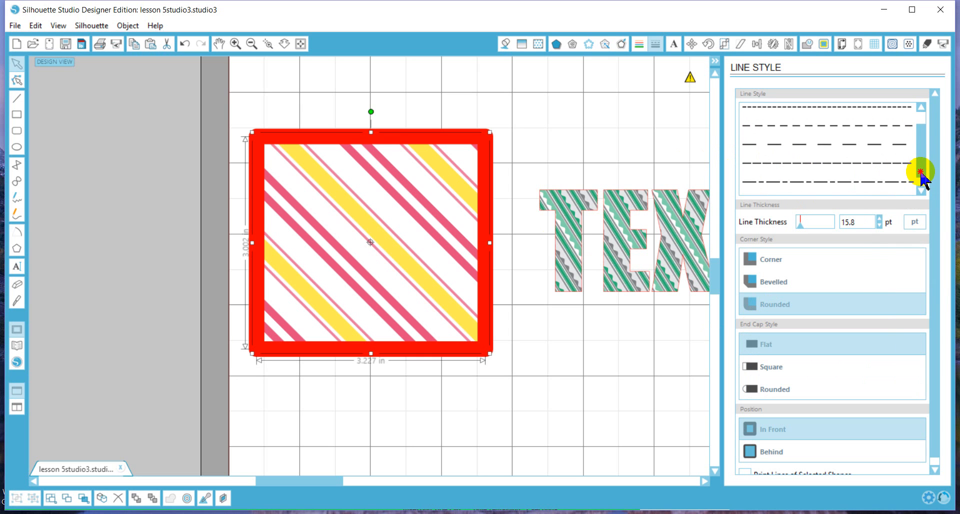
left_click(903, 189)
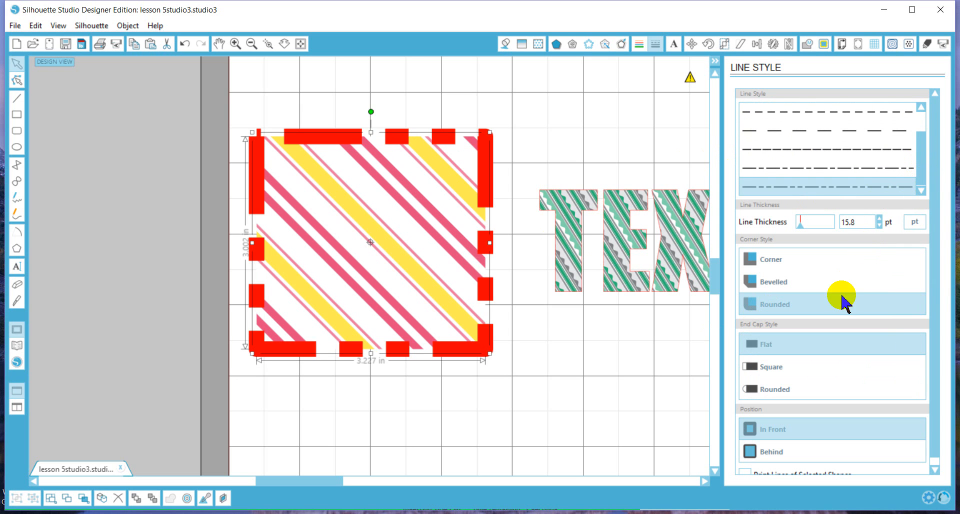
left_click(770, 368)
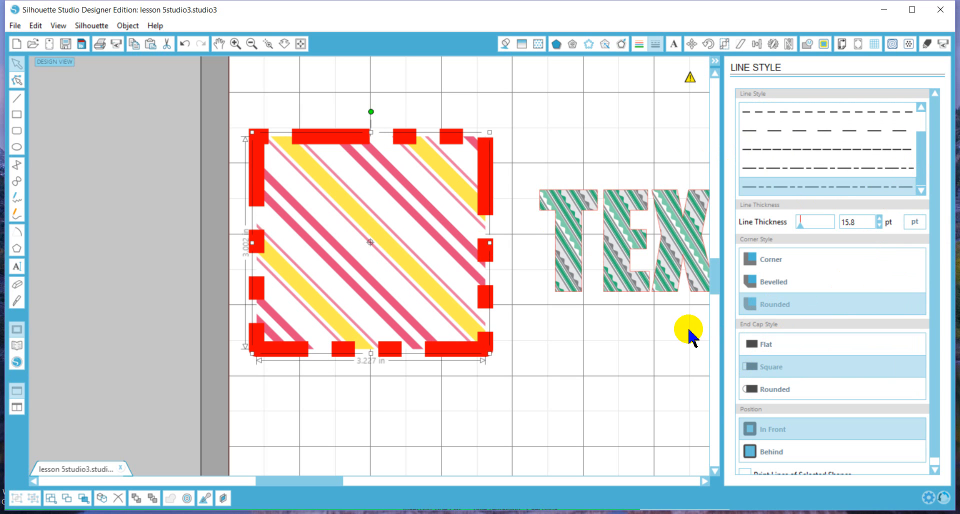
left_click(752, 390)
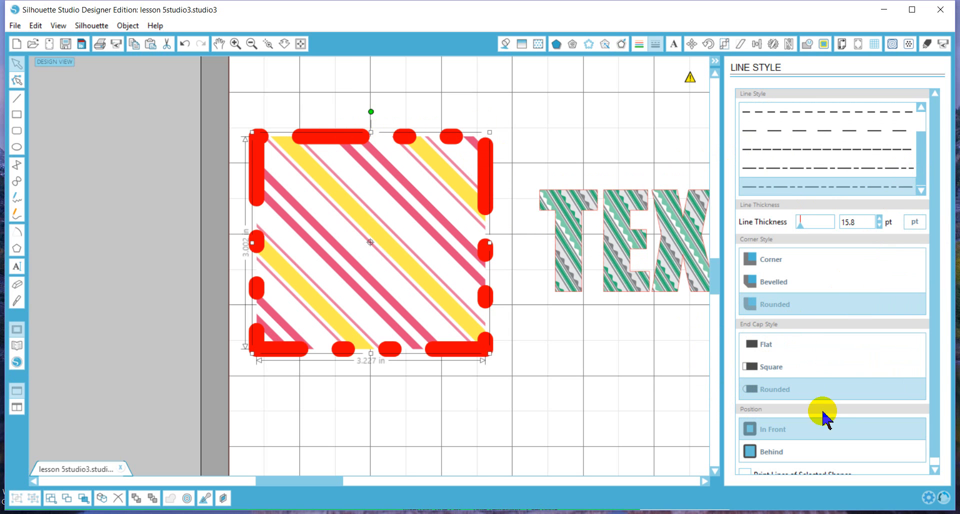
Try positioning the square's dashed outline Behind the fill and return it to In Front
left_click_drag(940, 426, 937, 444)
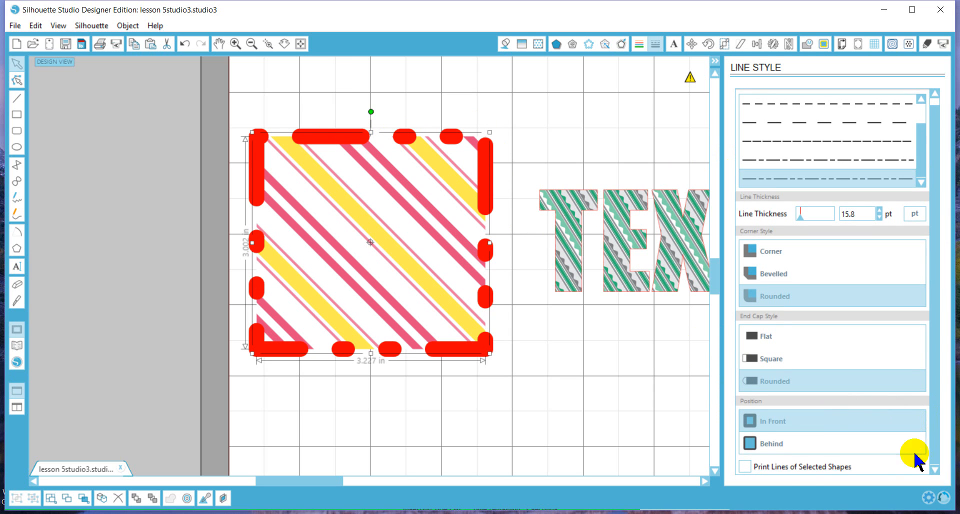
left_click(774, 443)
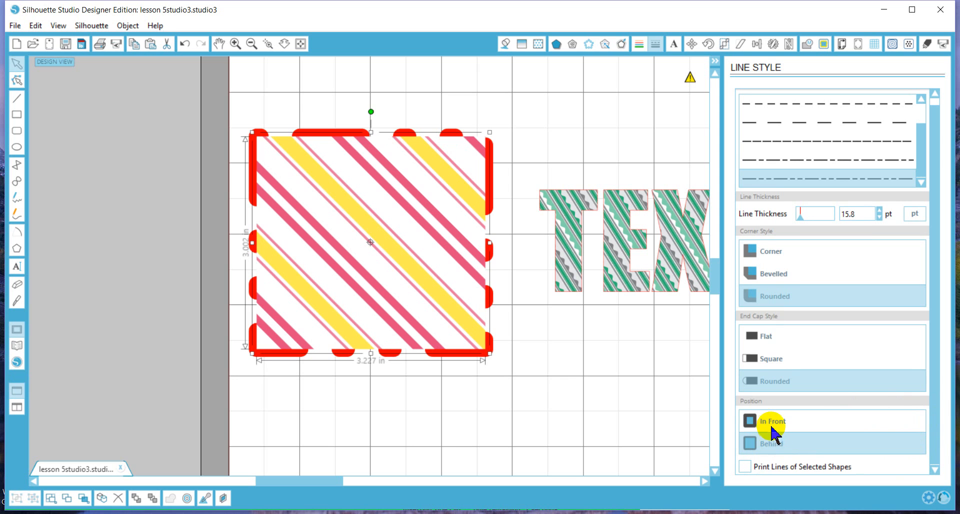
left_click(774, 423)
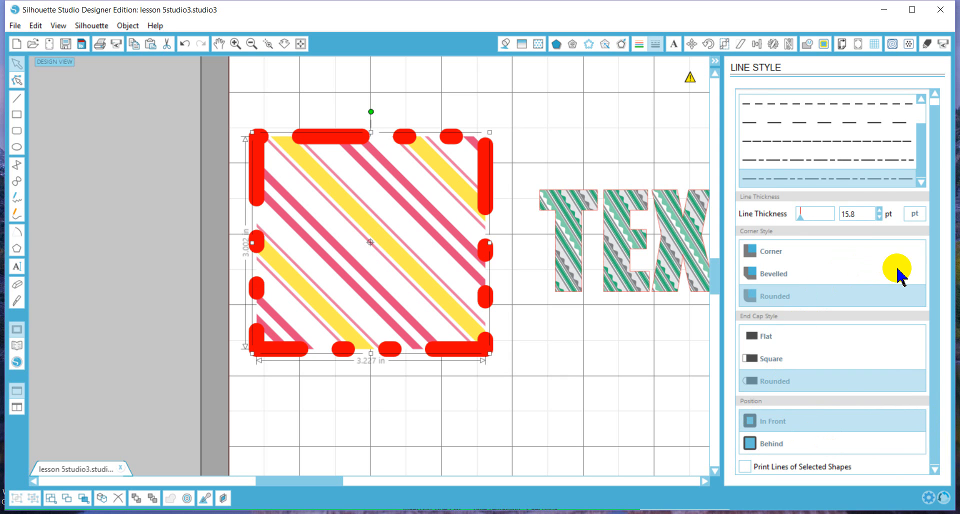
Color the square's dashed outline purple (9046FF) and set its line transparency to 9.8%
scroll(933, 298, "up", 1)
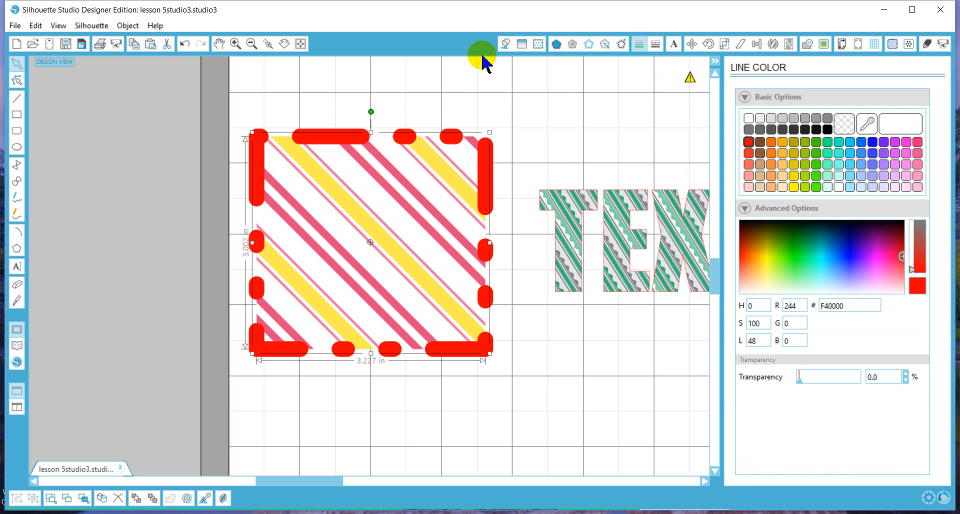
left_click(883, 154)
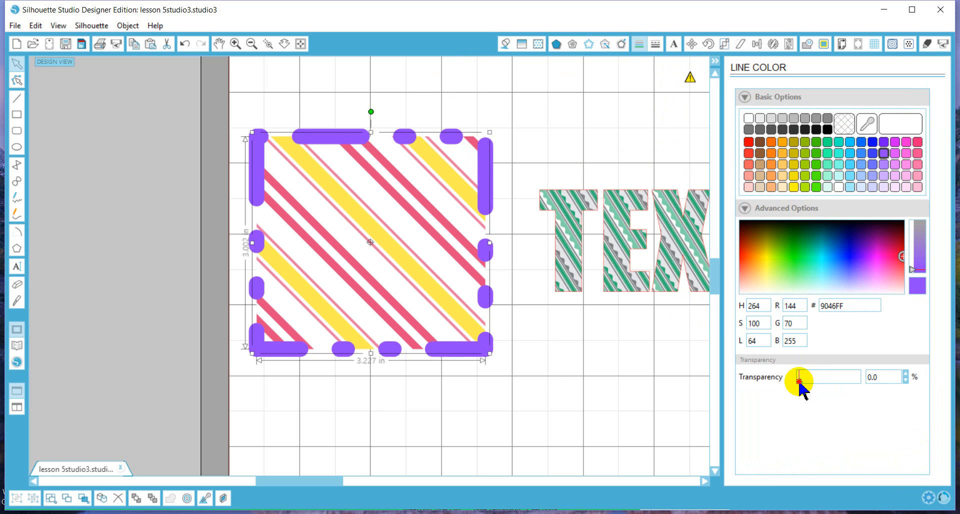
left_click_drag(799, 383, 804, 385)
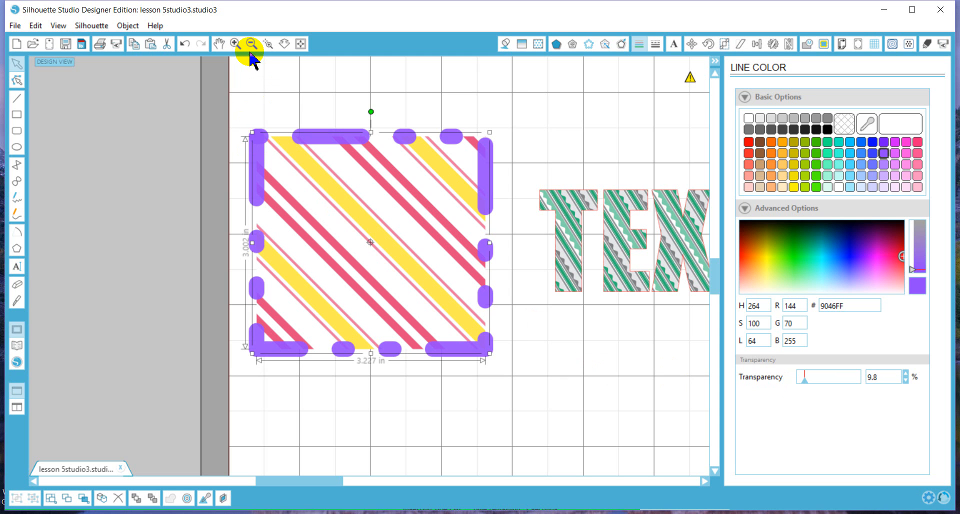
Move the full-color tulip image slightly right and down and give it a purple (7214FF) outline
left_click(301, 43)
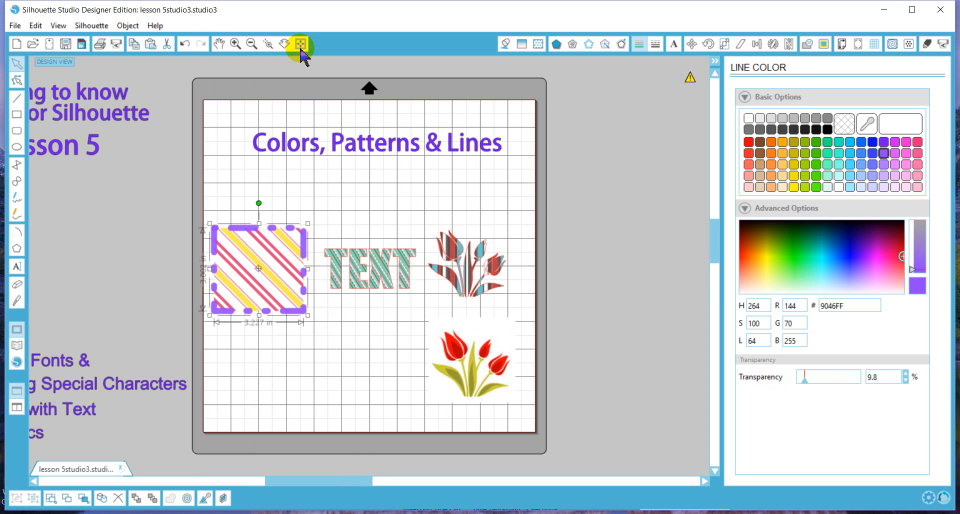
left_click(476, 357)
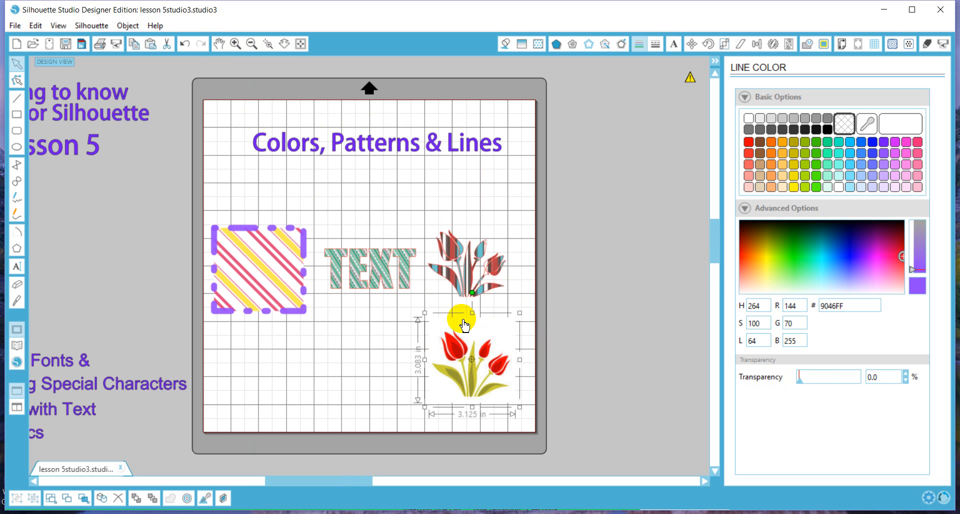
mouse_move(480, 339)
left_mouse_down()
mouse_move(547, 338)
mouse_move(483, 342)
left_mouse_up()
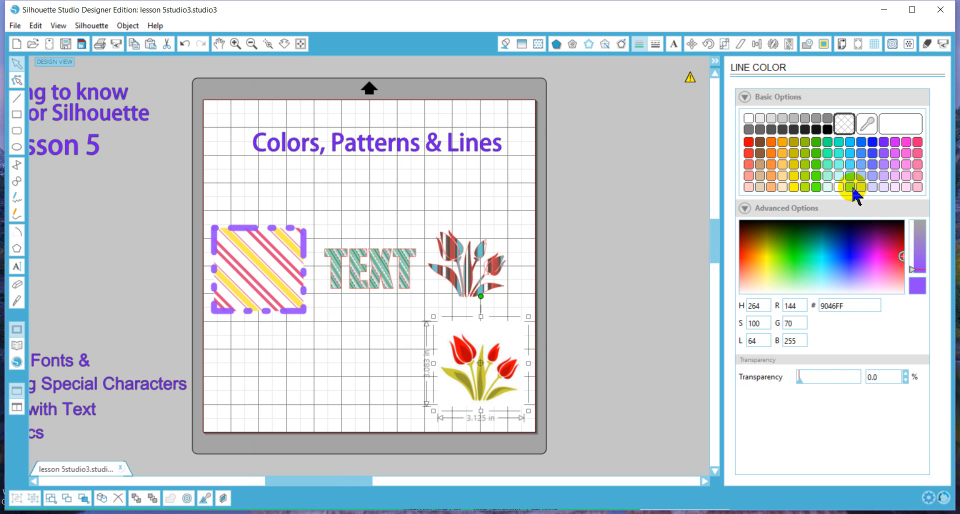
left_click(883, 148)
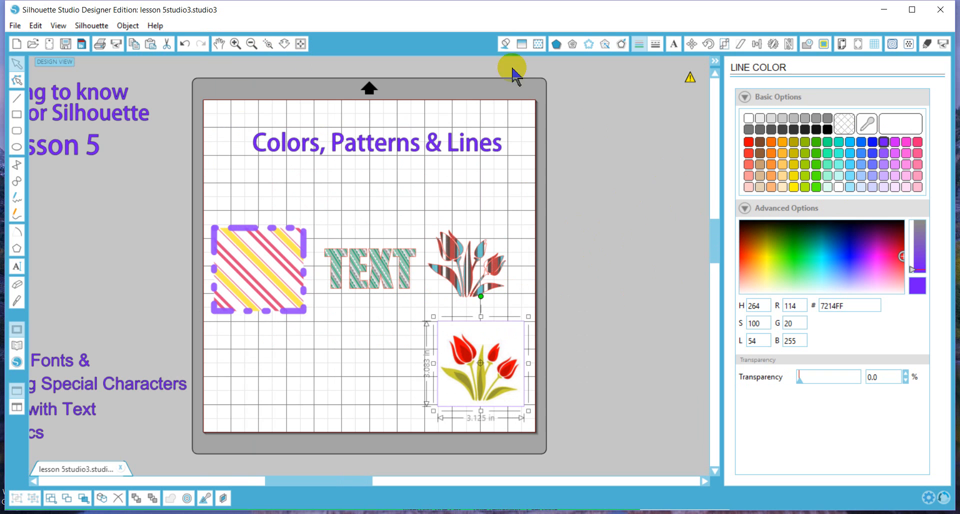
Try filling the full-color tulip image with purple (7214FF) and with no color, undo both fills and deselect it
left_click(505, 43)
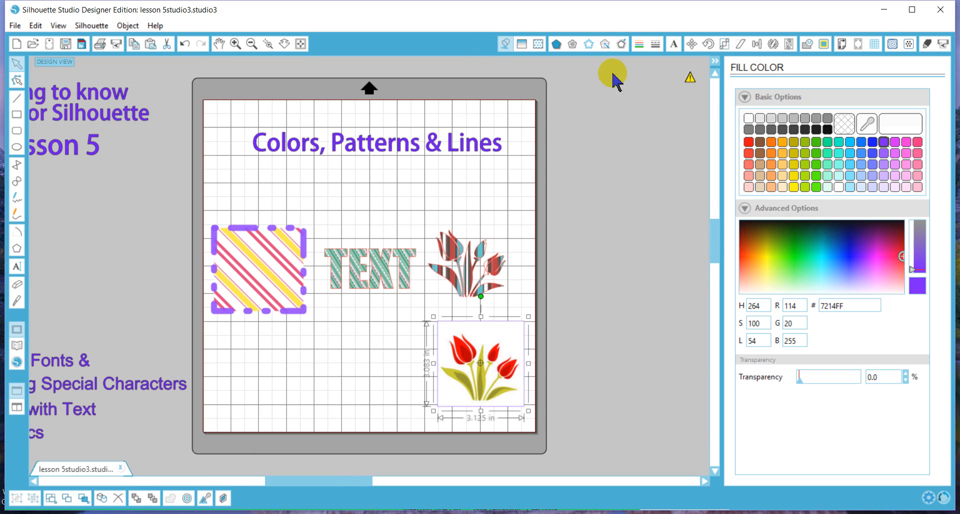
left_click(883, 145)
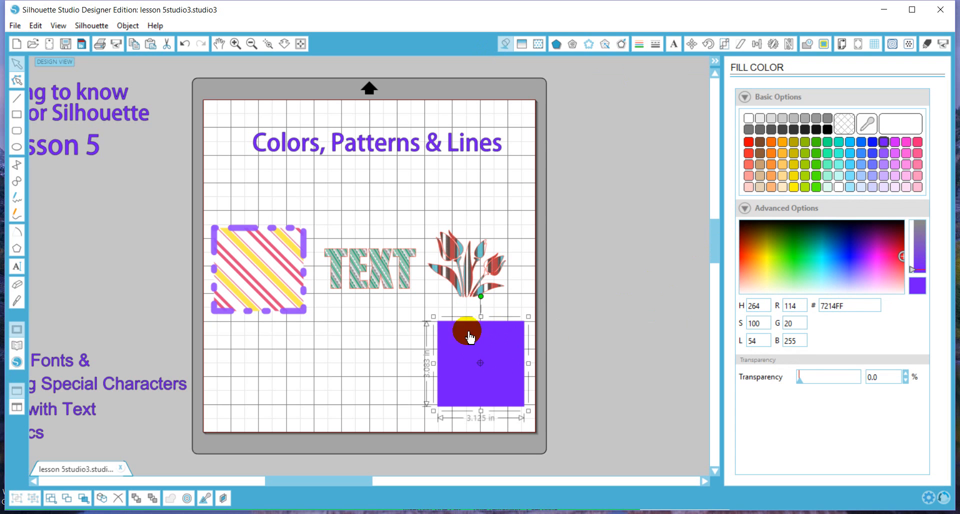
left_click(844, 125)
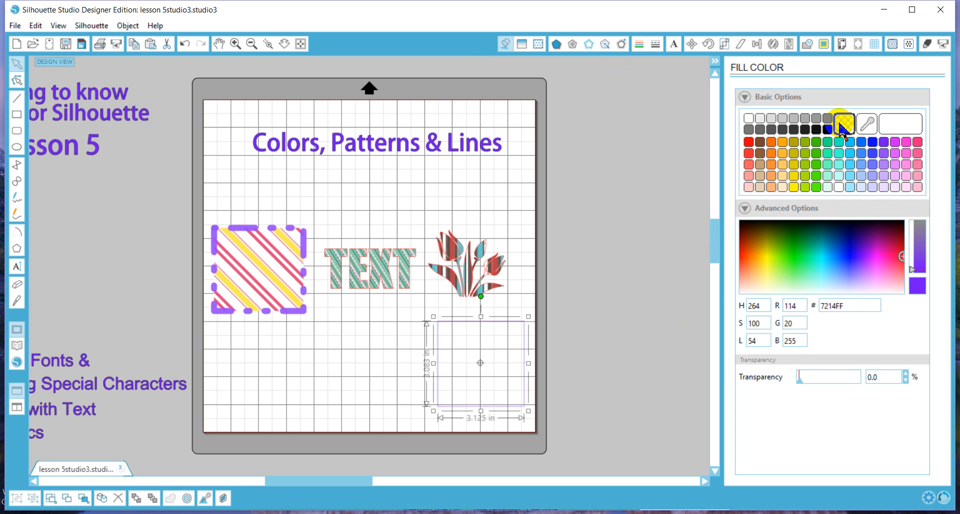
left_click(185, 45)
left_click(185, 45)
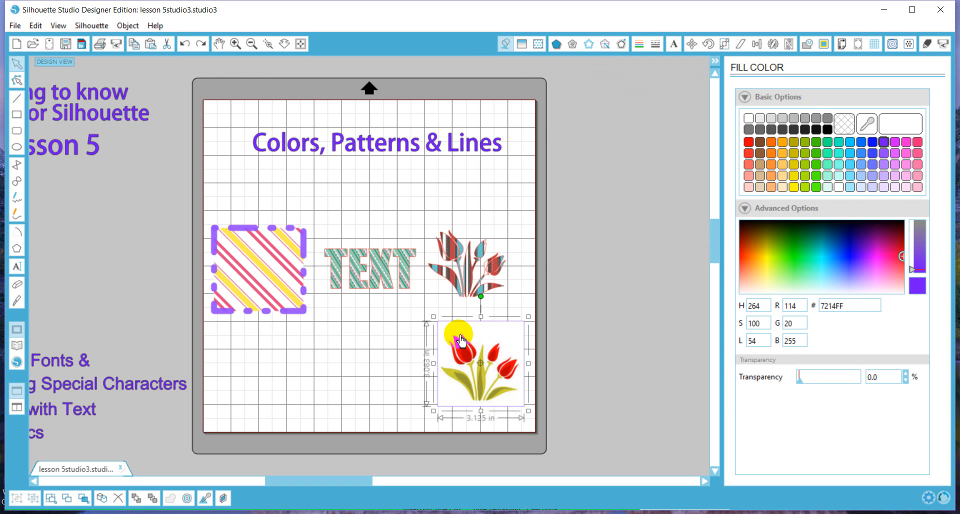
left_click(553, 284)
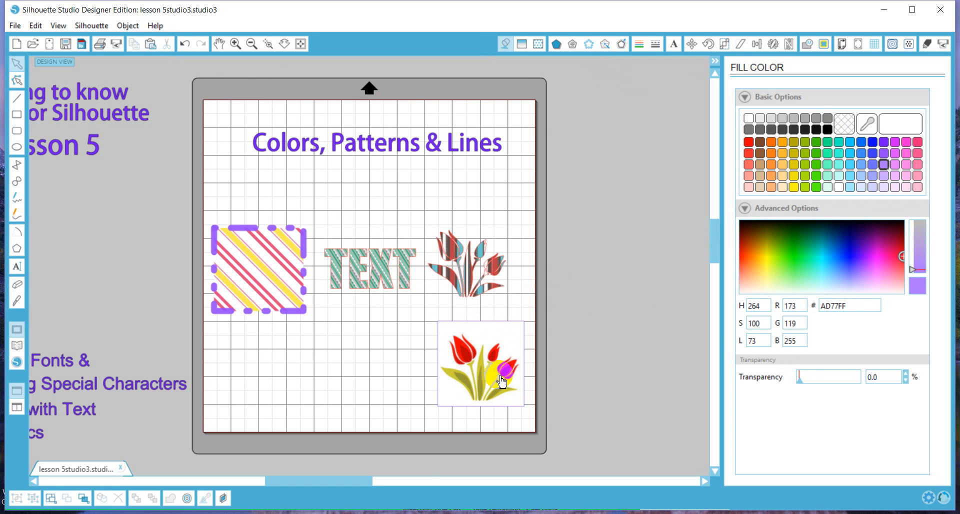
Fill only the letter E and the final T of the patterned word TEXT with blue (3B3BFF)
left_click_drag(356, 481, 343, 480)
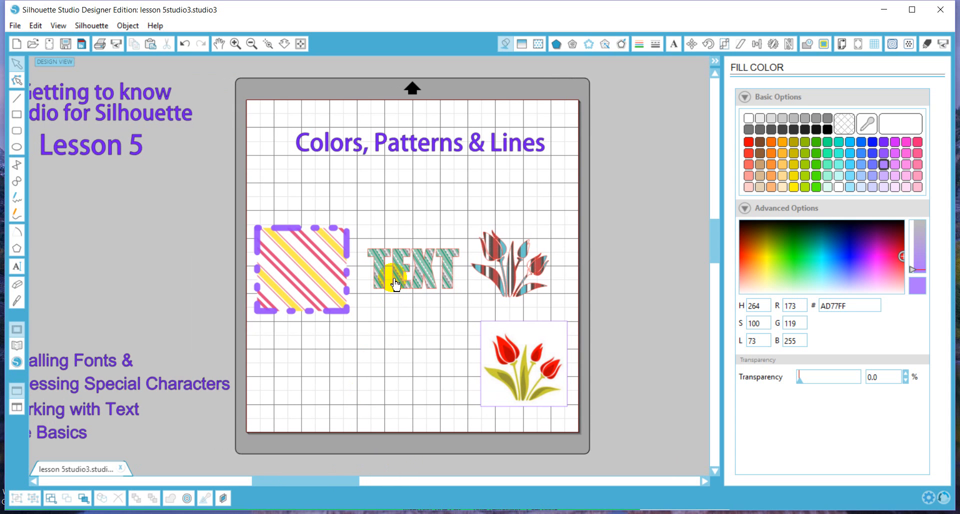
left_click(396, 284)
double_click(397, 278)
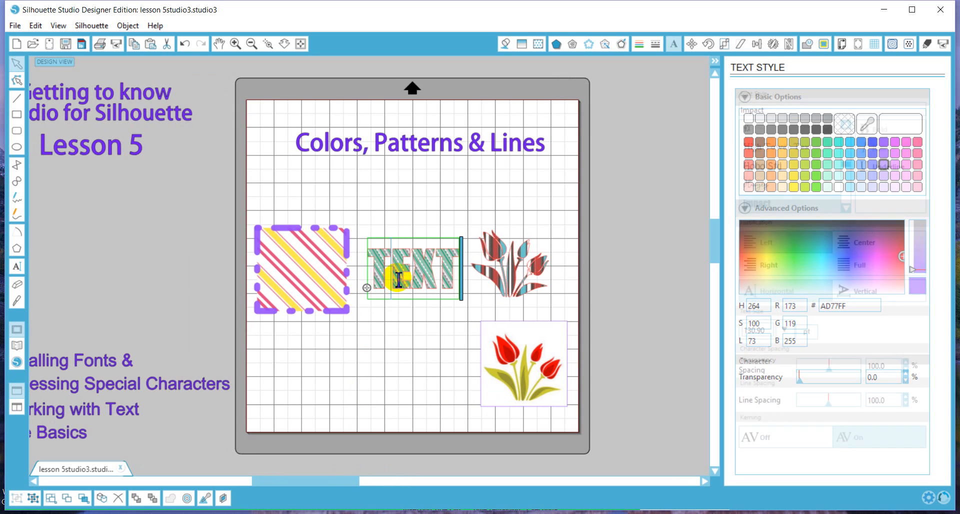
left_click_drag(394, 272, 404, 272)
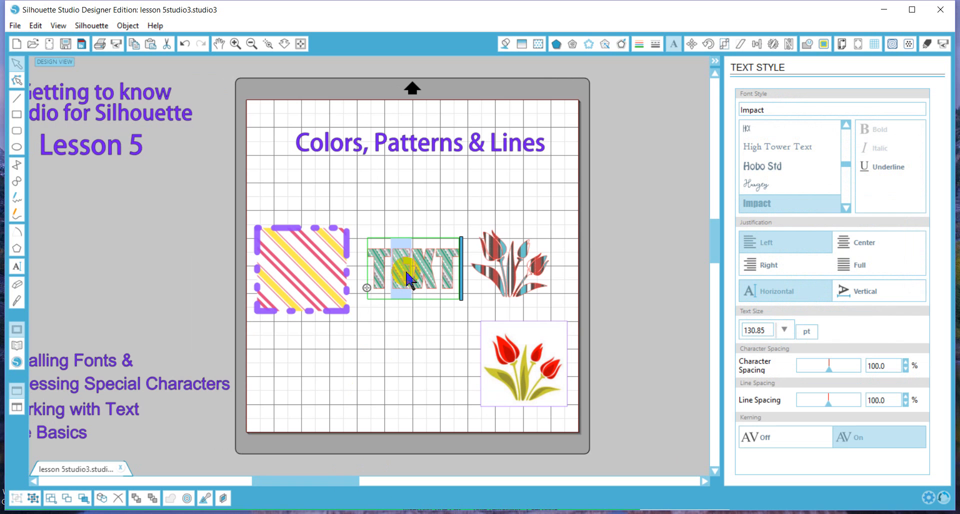
left_click(505, 45)
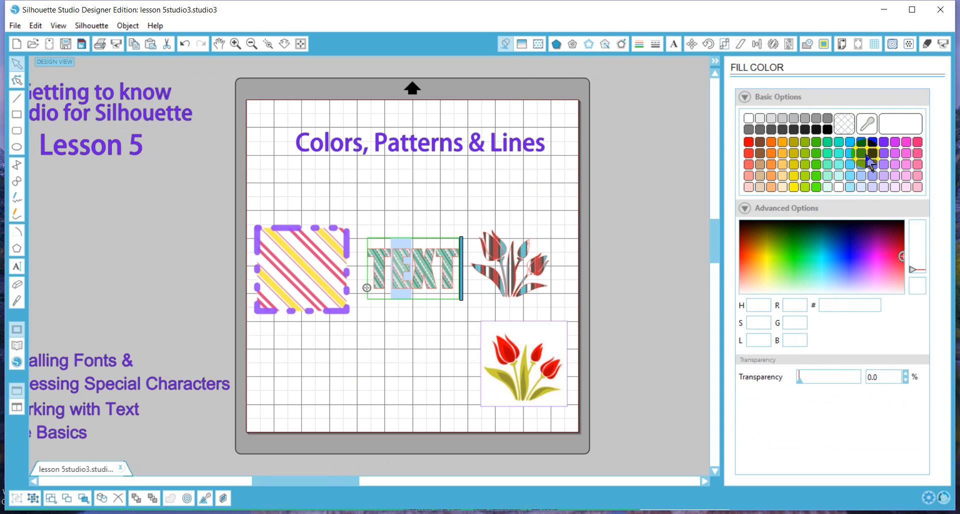
left_click(870, 154)
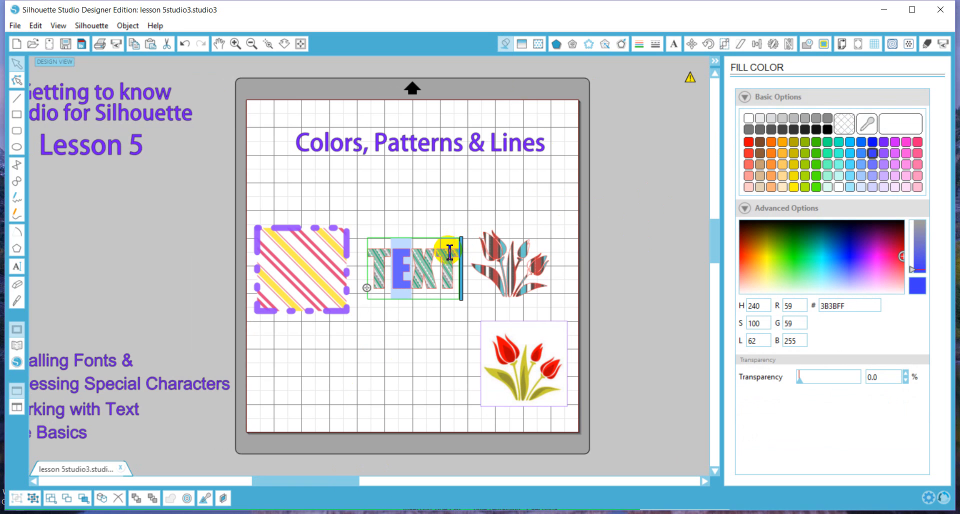
left_click_drag(440, 255, 456, 252)
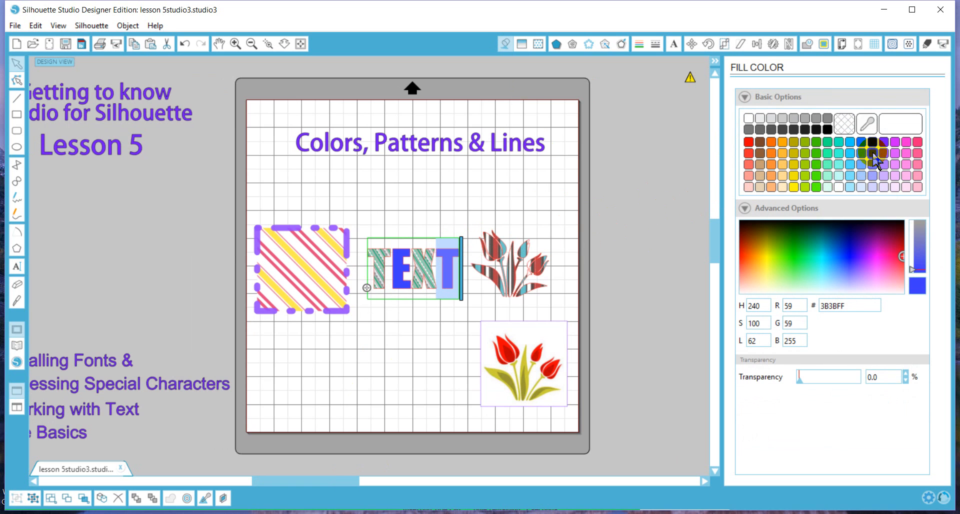
left_click(555, 195)
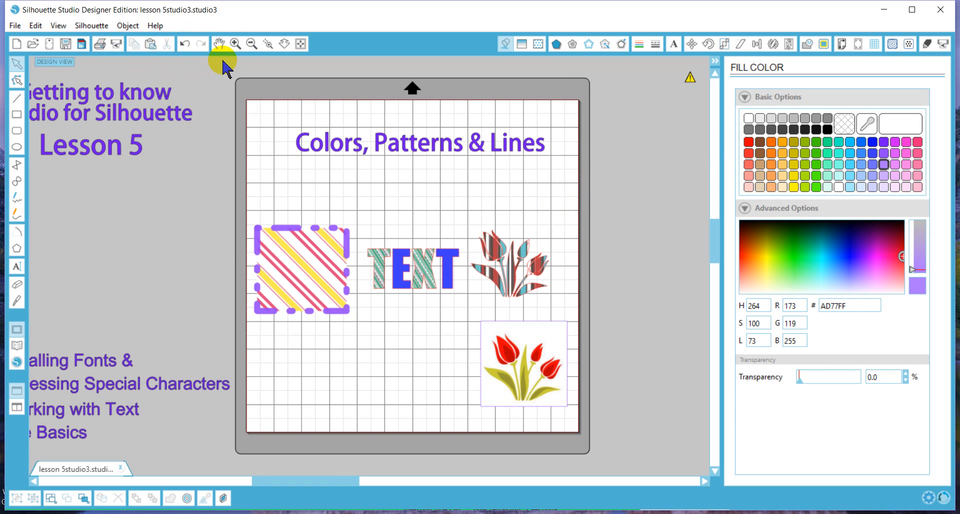
Move the patterned tulip artwork slightly up and release its compound path into separate pieces
left_click(234, 44)
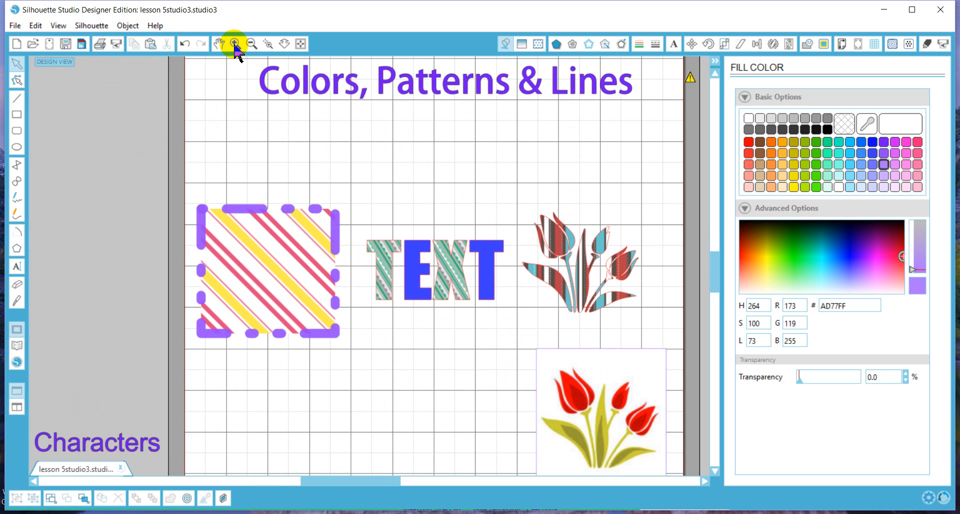
left_click_drag(554, 246, 561, 204)
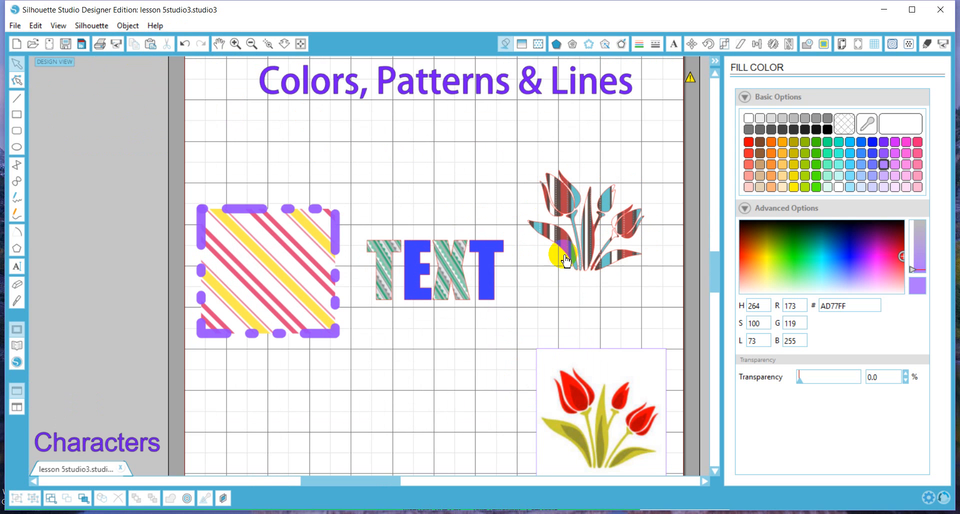
left_click_drag(524, 154, 610, 271)
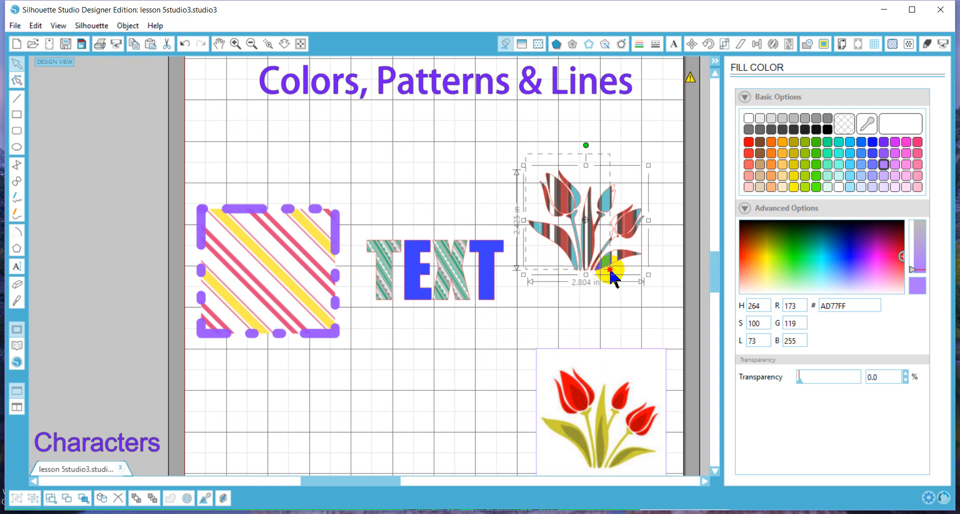
right_click(590, 236)
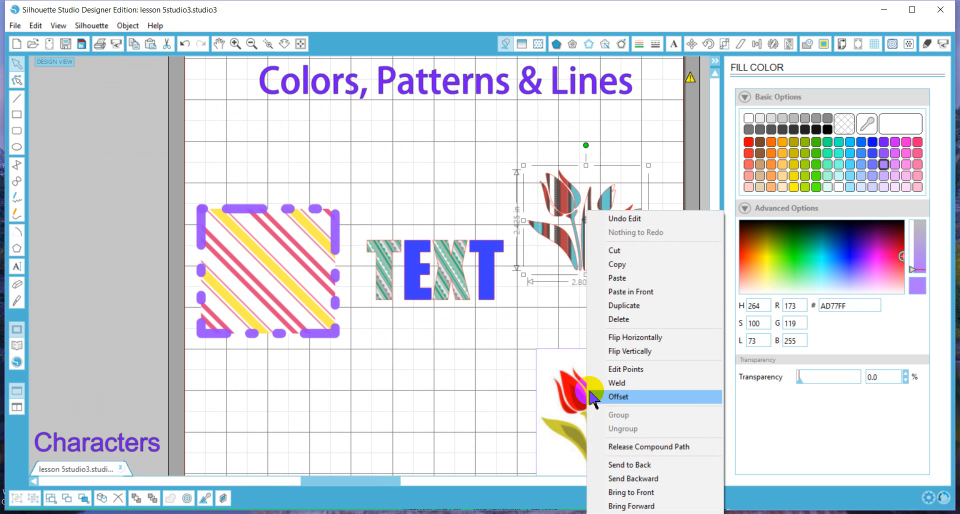
left_click(600, 447)
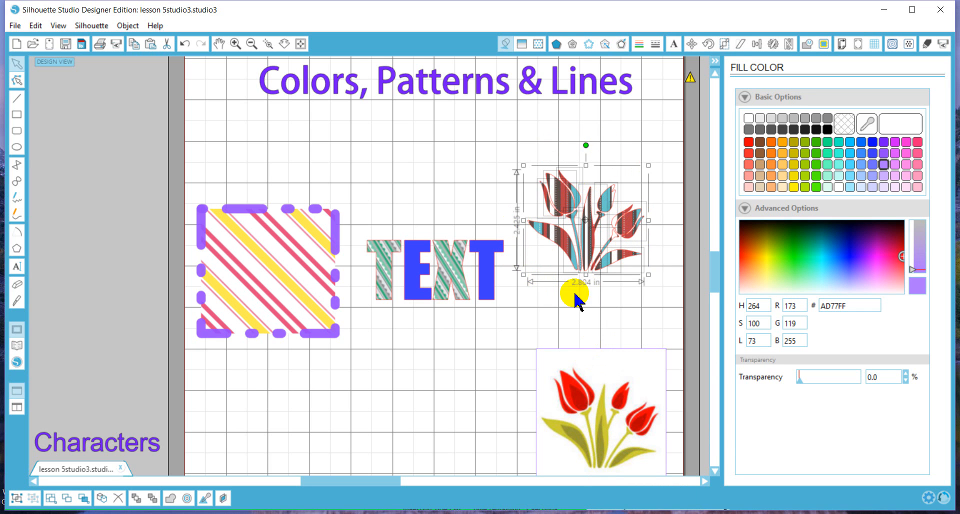
left_click(592, 318)
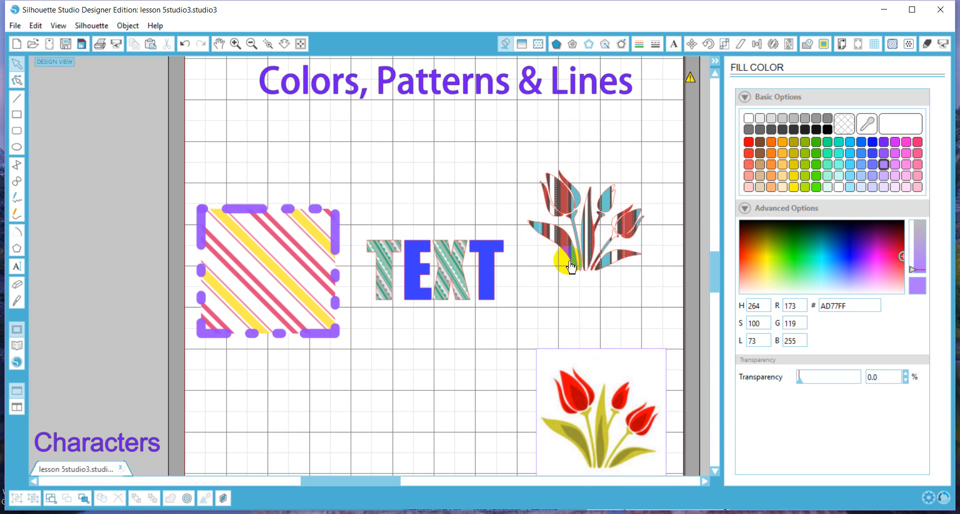
Fill the tulip artwork's left leaf green (49E500), and recolor all leaves, stems and the lower-right flower green (44D600)
left_click(553, 245)
left_click(815, 163)
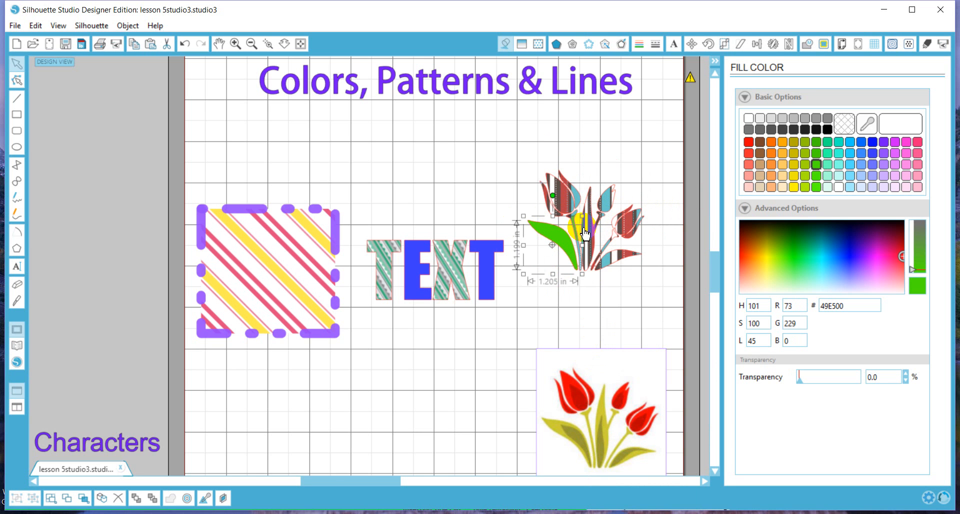
left_click(634, 278)
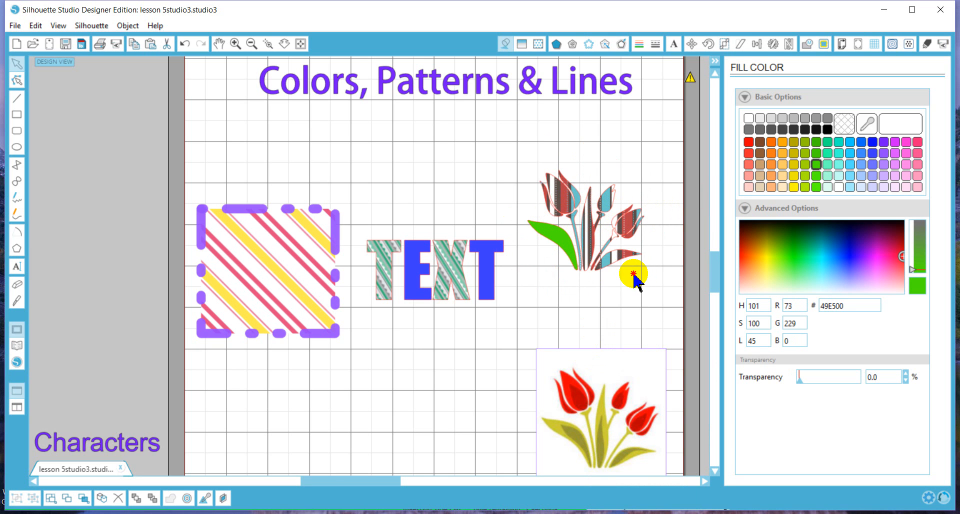
left_click(580, 245, "shift")
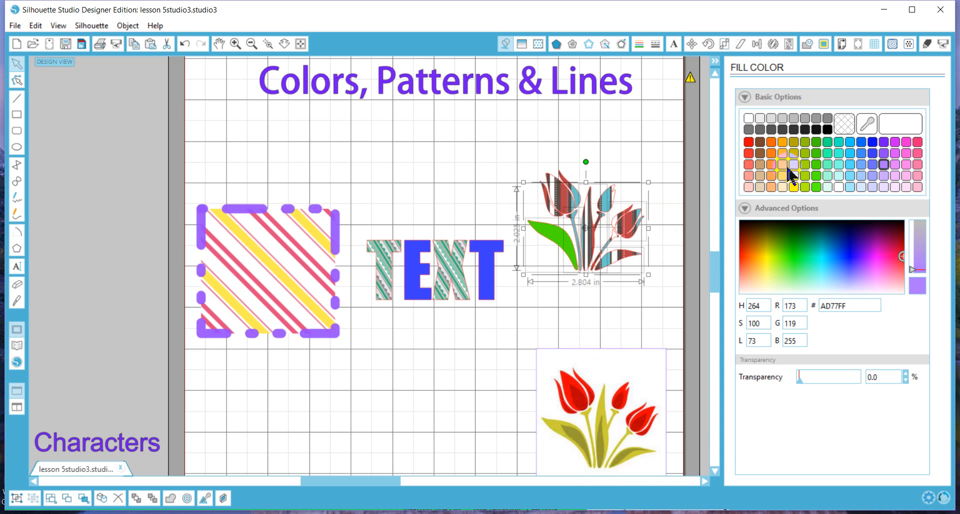
left_click(816, 153)
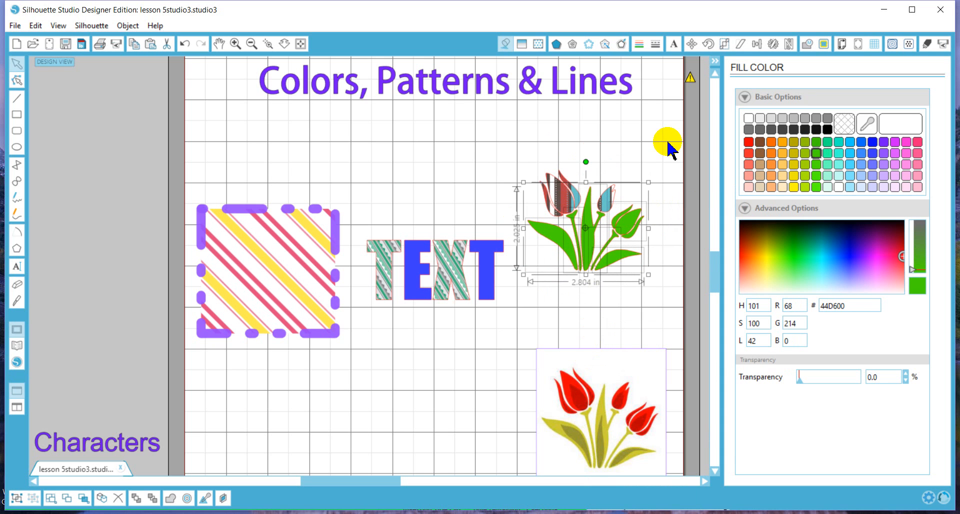
left_click(643, 164)
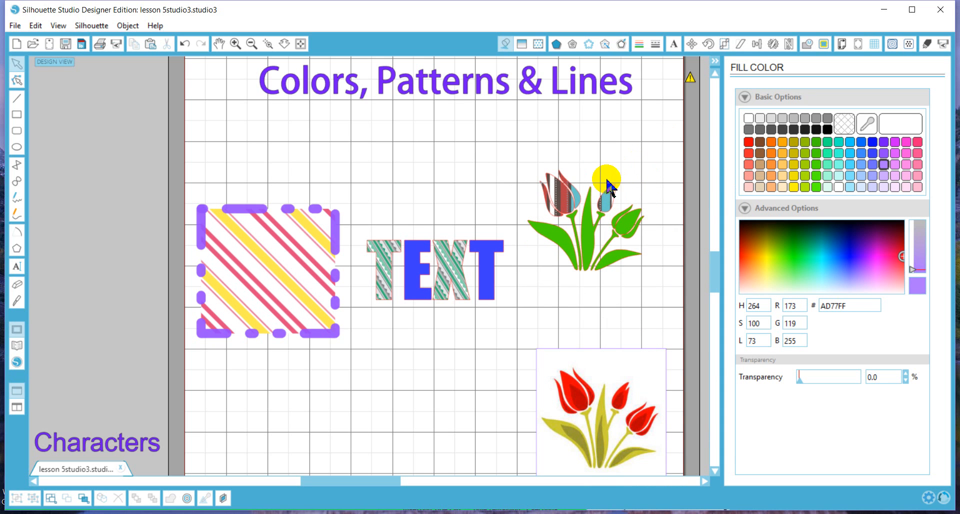
Fill the two right tulip flowers with purple (7214FF), try lighter purple (9046FF) on the left flower and set it to 7214FF
left_click(631, 213)
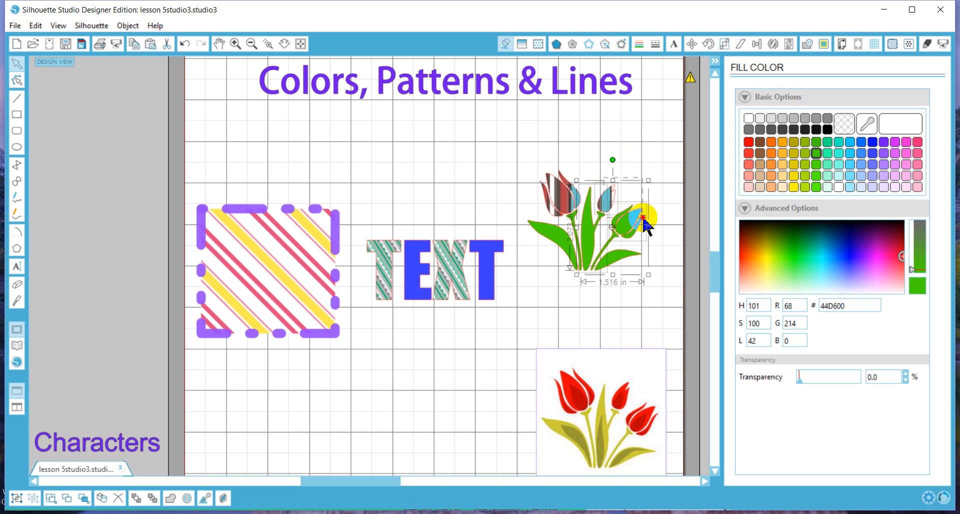
left_click(645, 212)
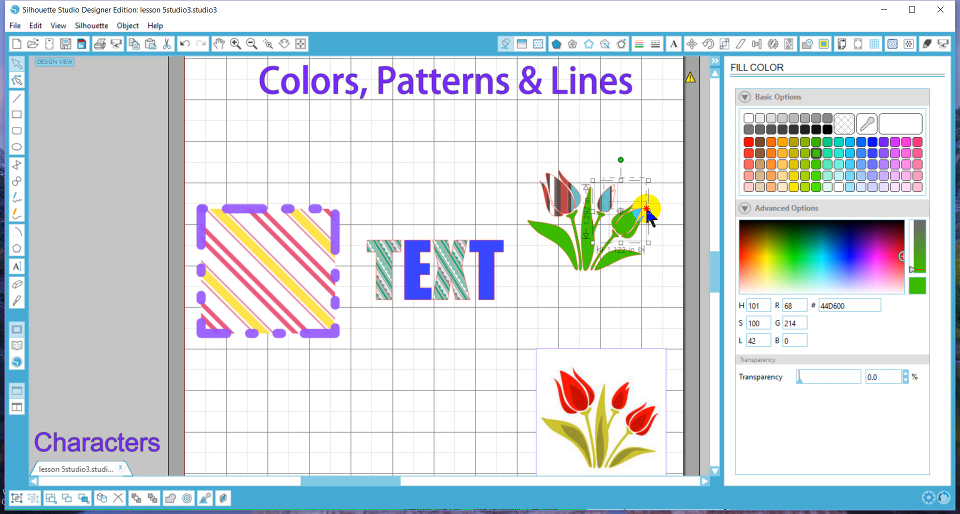
left_click(883, 142)
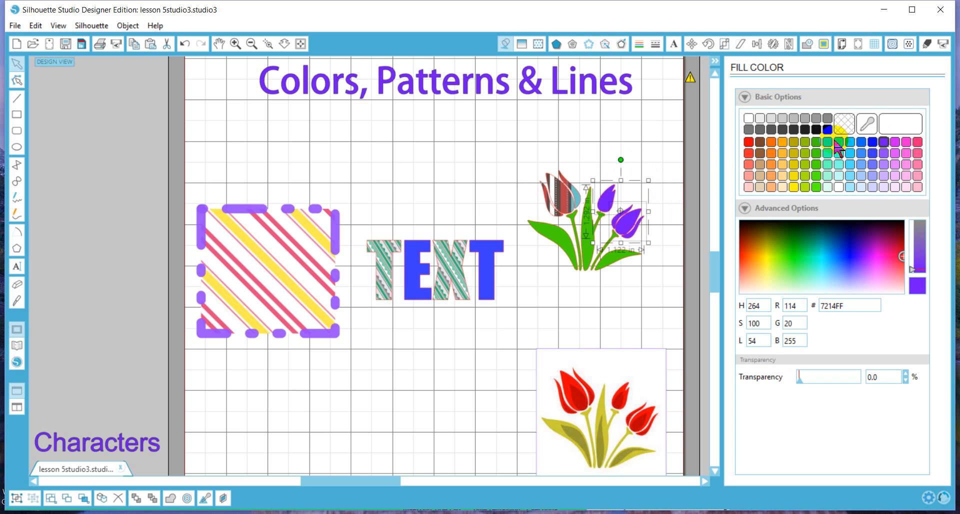
left_click(540, 182)
left_click(579, 191)
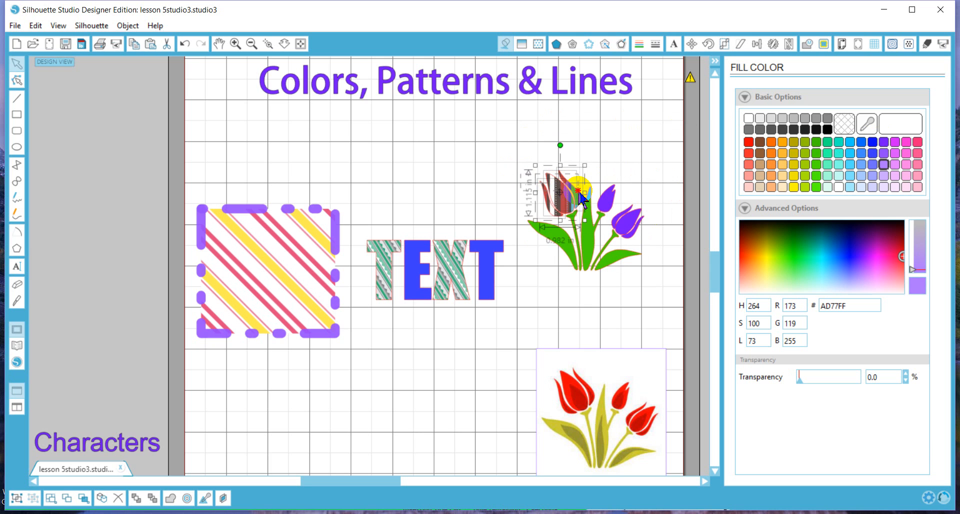
left_click(882, 153)
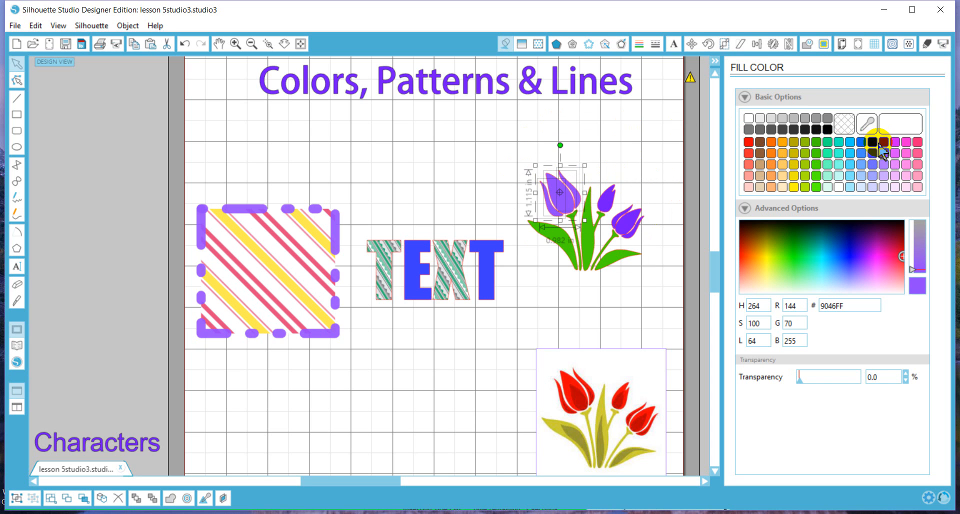
left_click(883, 142)
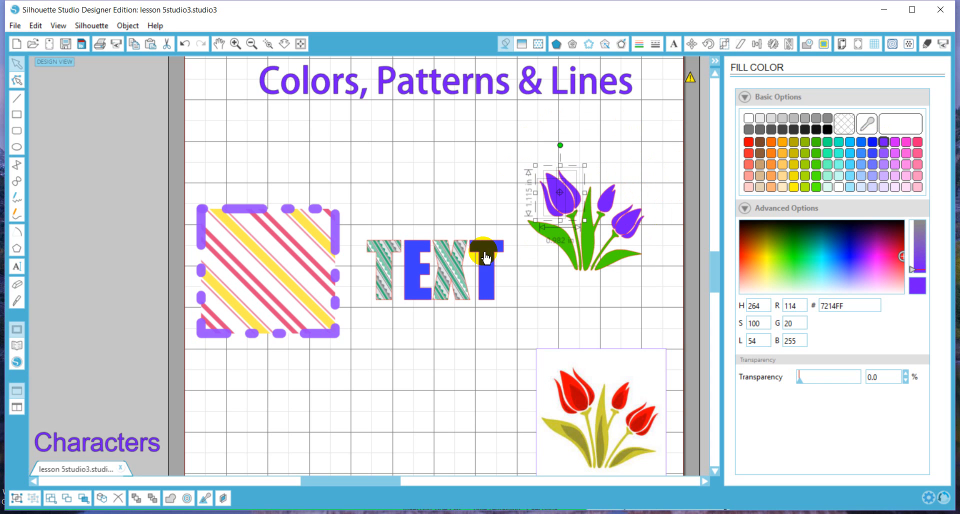